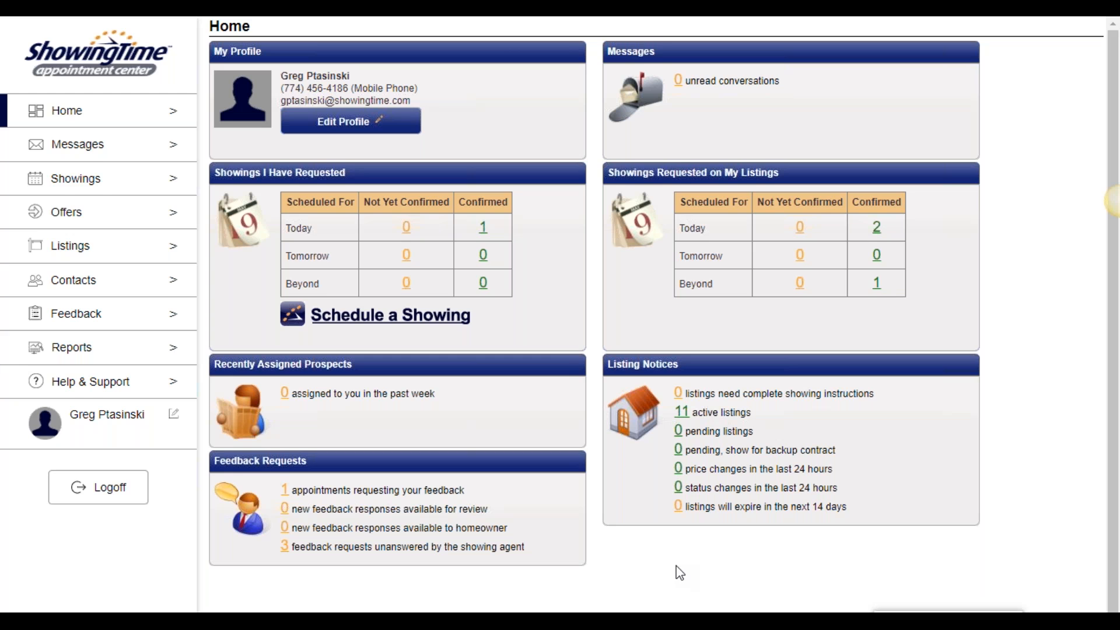
Open the agent's profile for editing and view the phone type options for the second phone number
{"action": "key", "text": "ctrl+plus"}
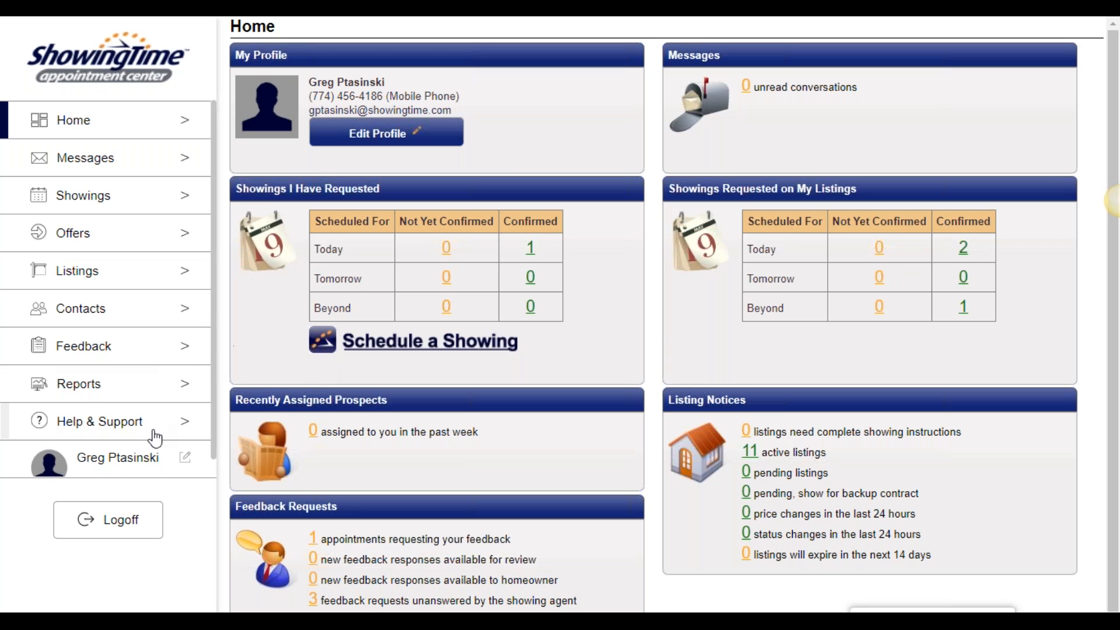
{"action": "scroll", "coordinate": [155, 431], "scroll_direction": "down", "scroll_amount": 1}
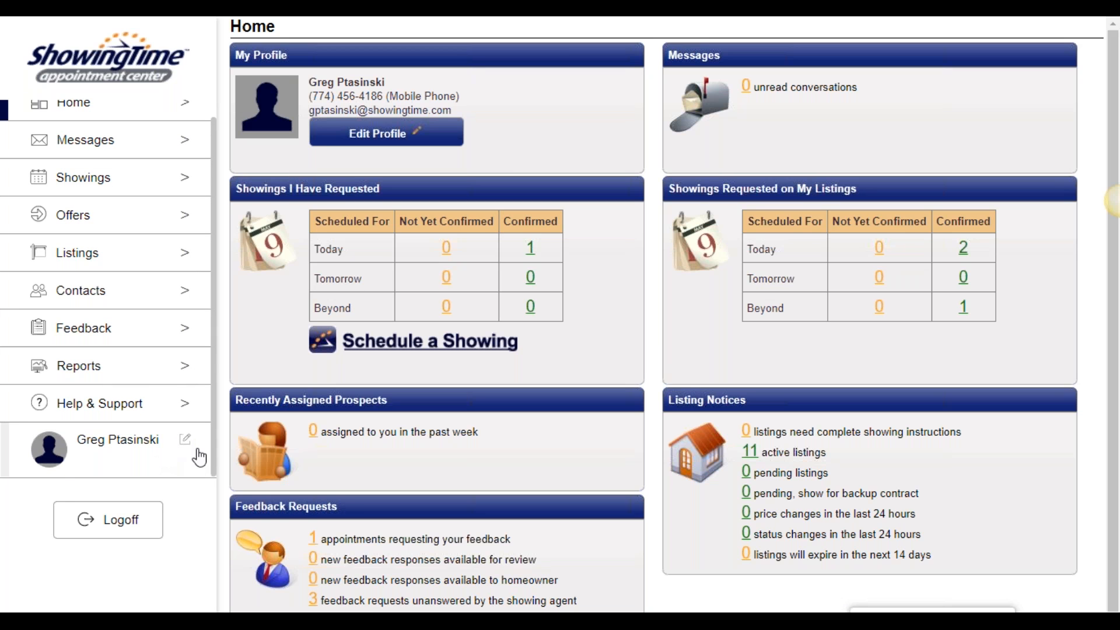
{"action": "left_click", "coordinate": [357, 147]}
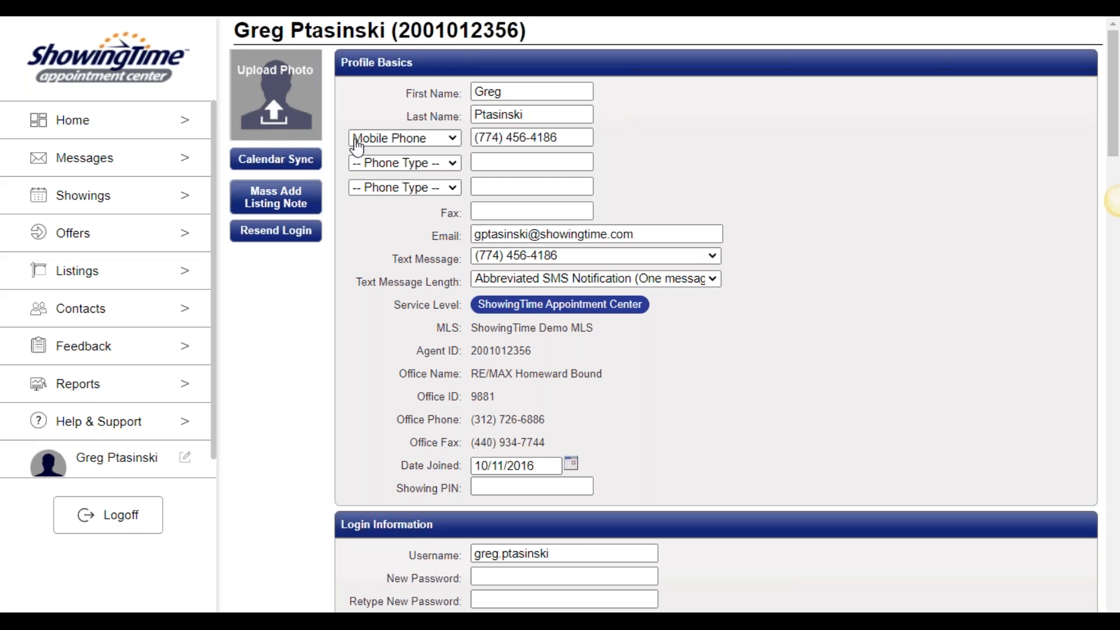
{"action": "key", "text": "ctrl+minus"}
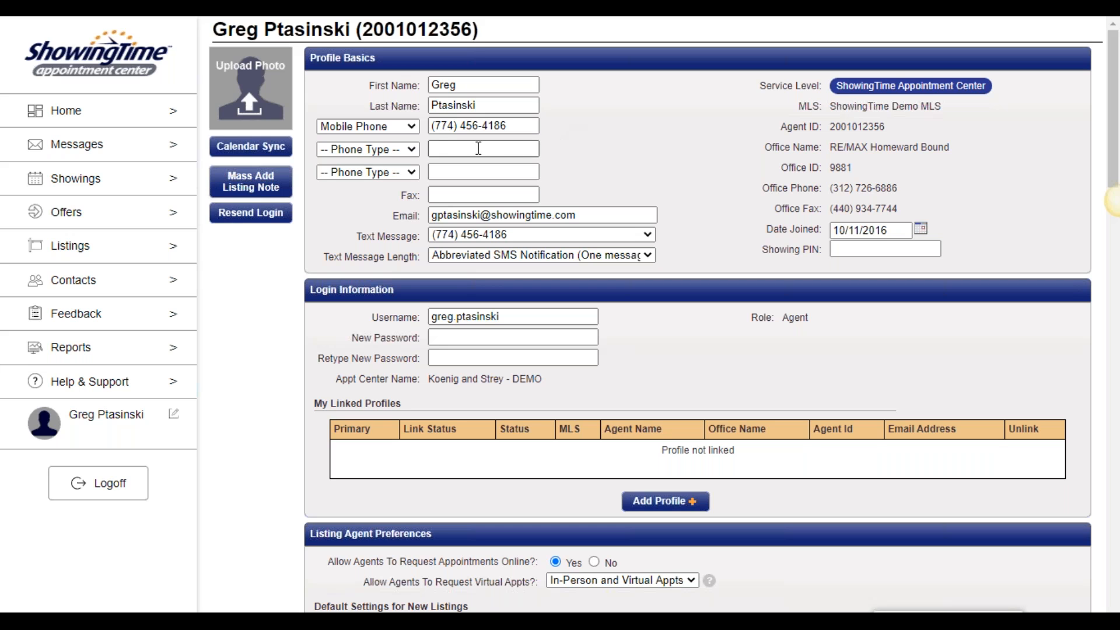
{"action": "left_click", "coordinate": [415, 153]}
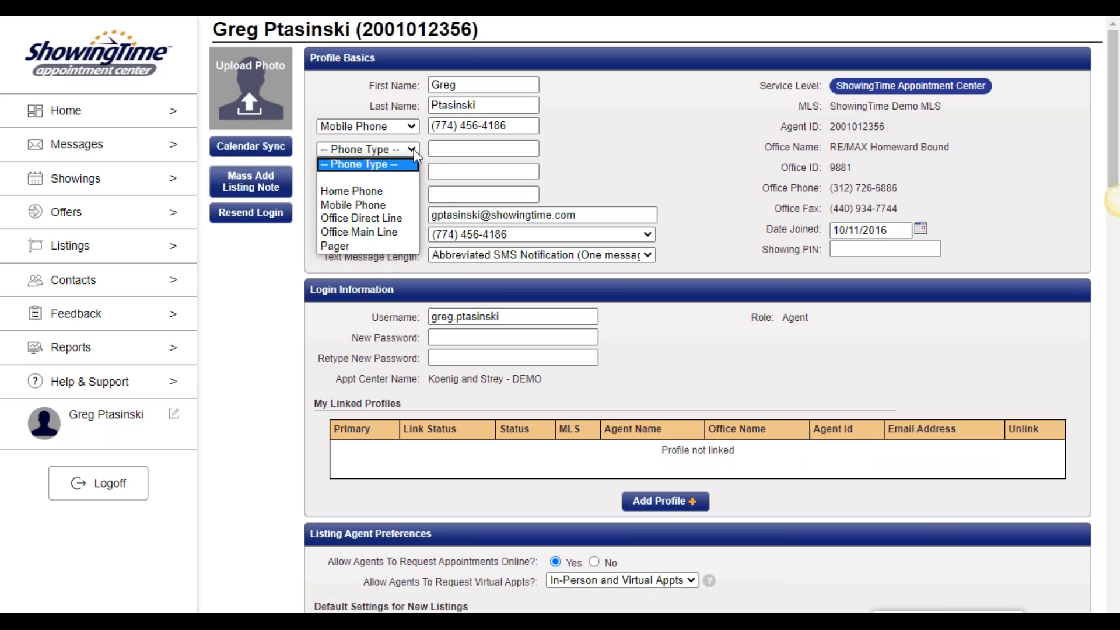
{"action": "left_click", "coordinate": [413, 151]}
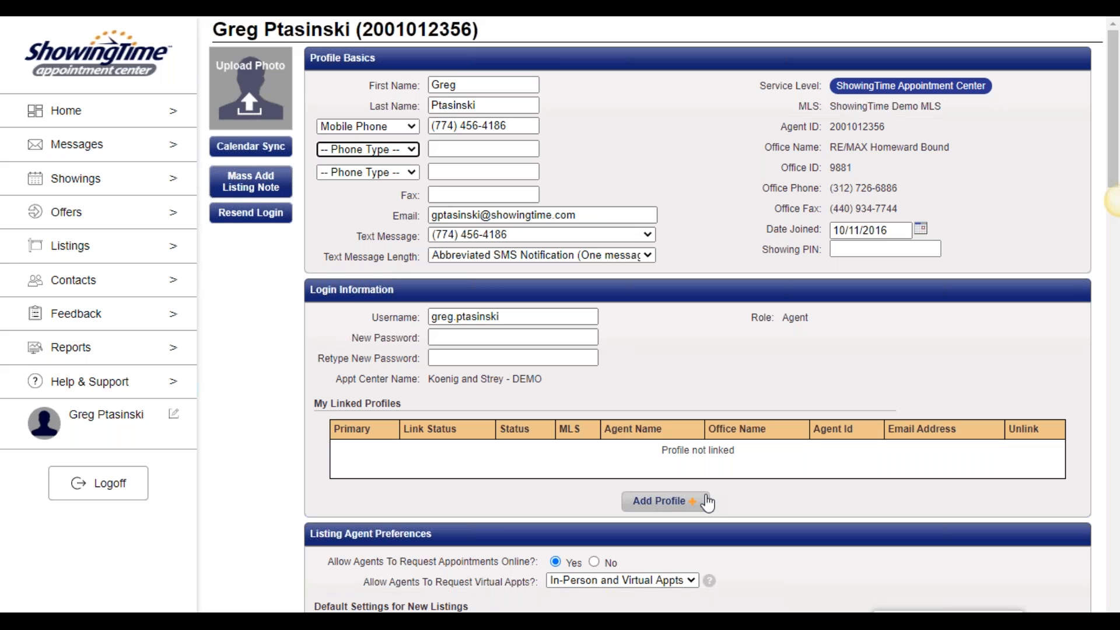
Review the Listing Agent Preferences, including the options for virtual appointments, default appointment mode and overlapping appointments
{"action": "scroll", "coordinate": [719, 488], "scroll_direction": "down", "scroll_amount": 7}
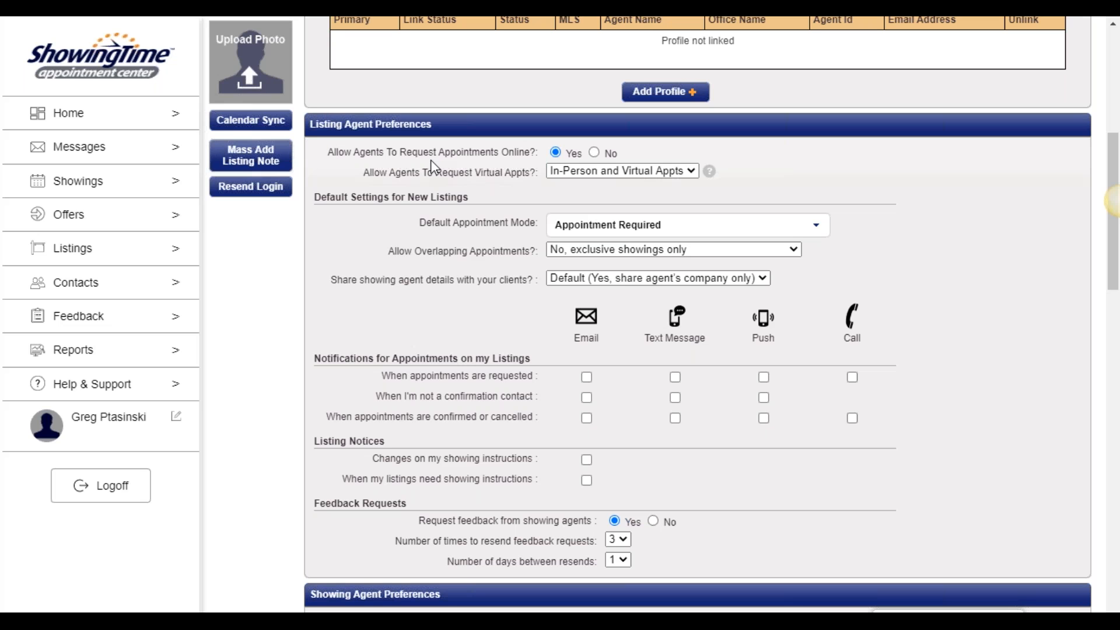
{"action": "left_click", "coordinate": [691, 171]}
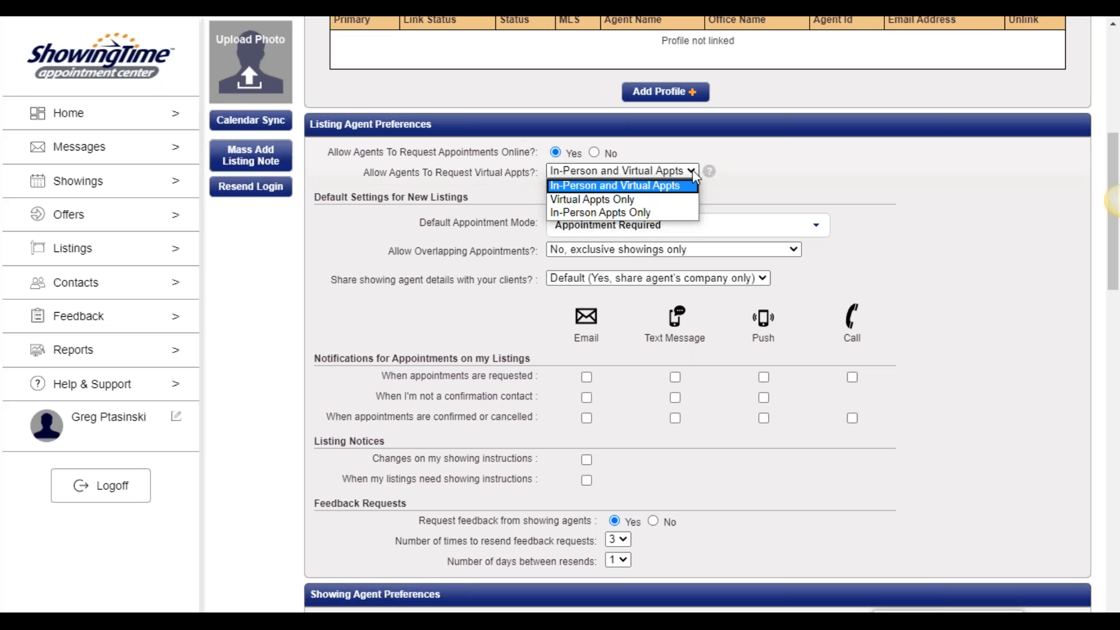
{"action": "left_click", "coordinate": [732, 186]}
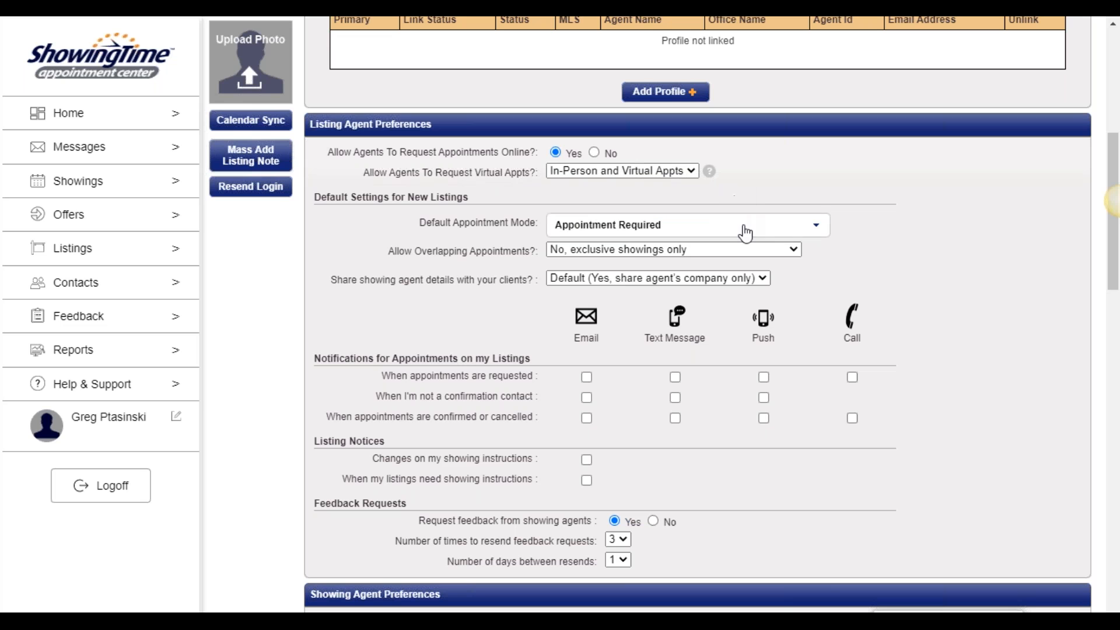
{"action": "left_click", "coordinate": [825, 232]}
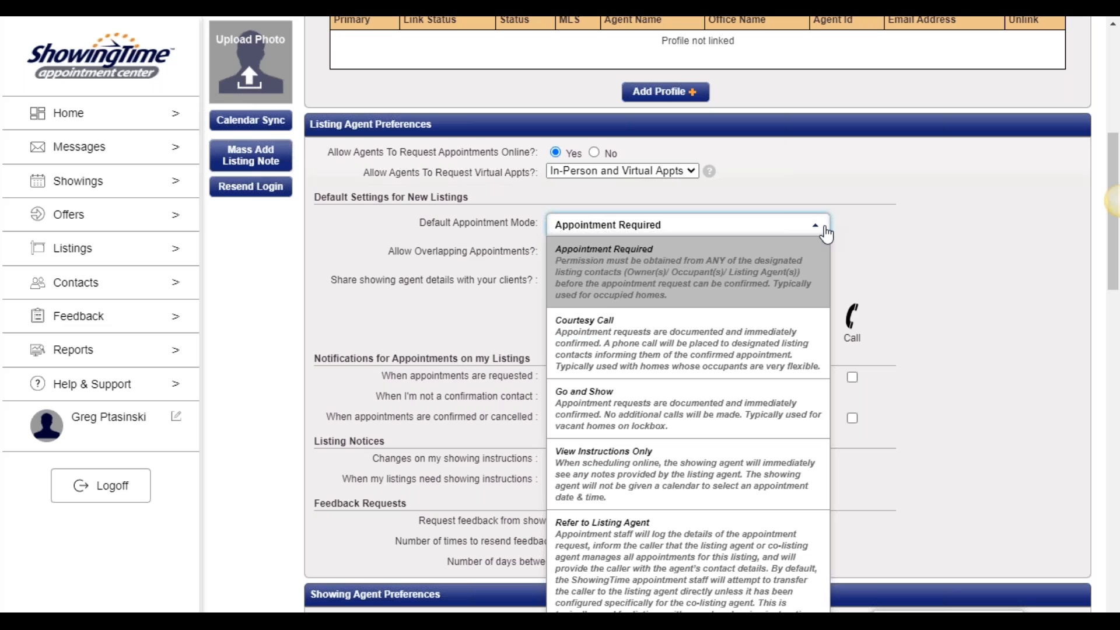
{"action": "left_click", "coordinate": [905, 247]}
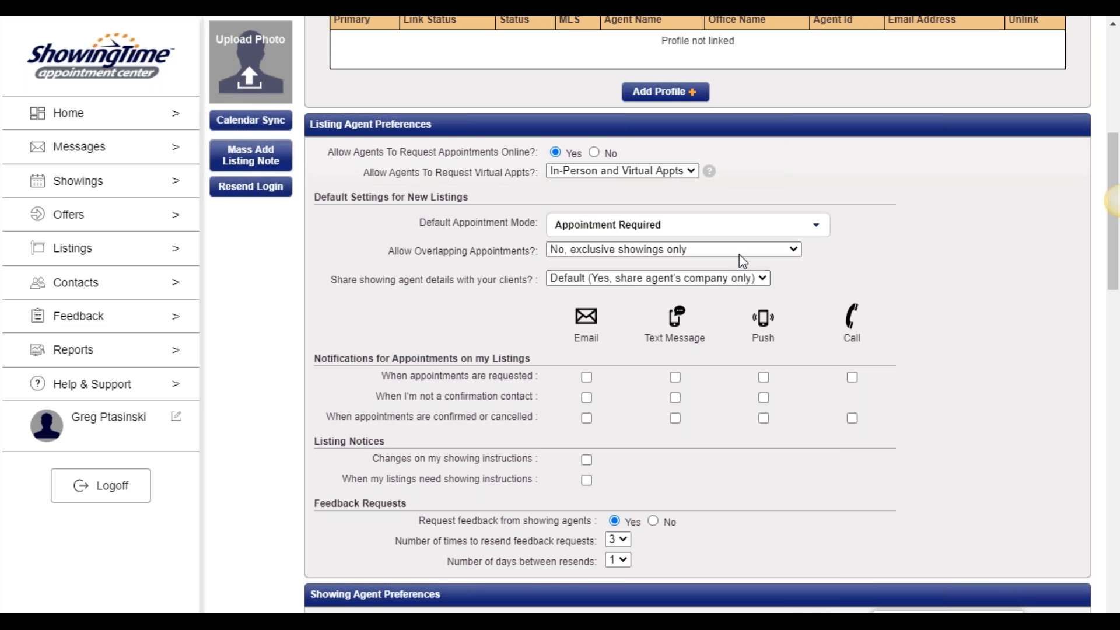
{"action": "left_click", "coordinate": [789, 250]}
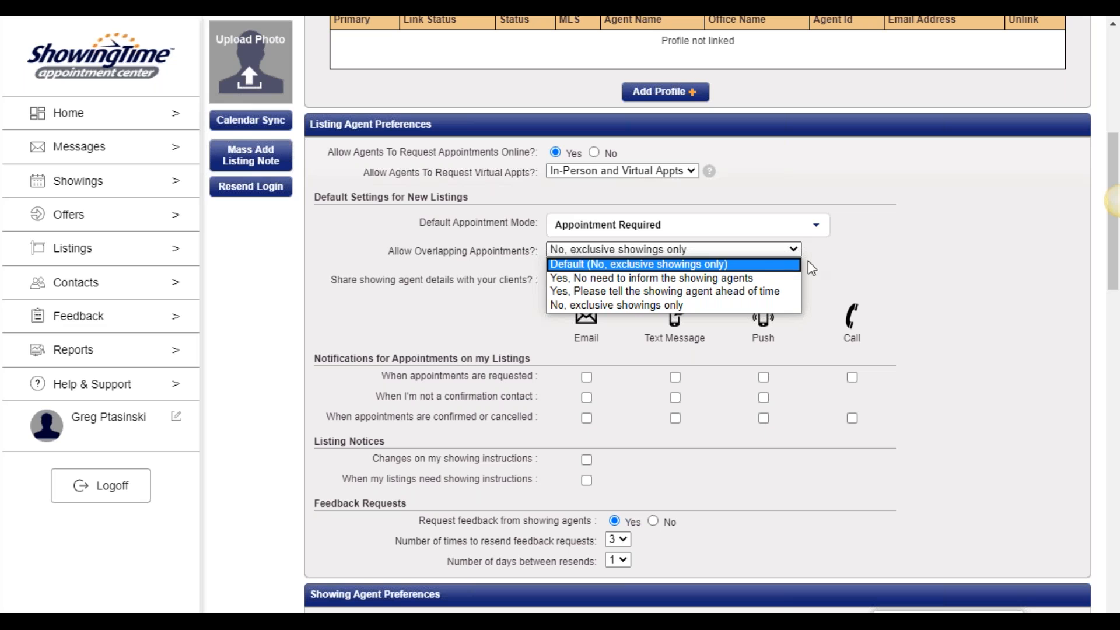
{"action": "left_click", "coordinate": [867, 255]}
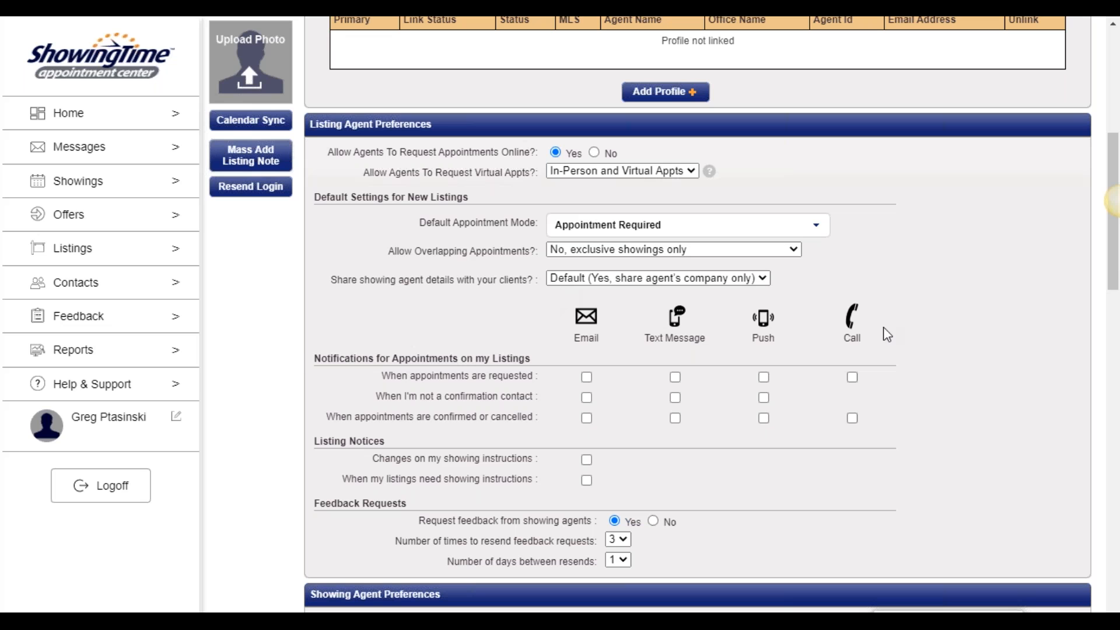
Review the profile's showing agent, additional, assisting agent and mobile app sections, and return to the Home page
{"action": "left_click_drag", "start_coordinate": [1114, 274], "coordinate": [1117, 401]}
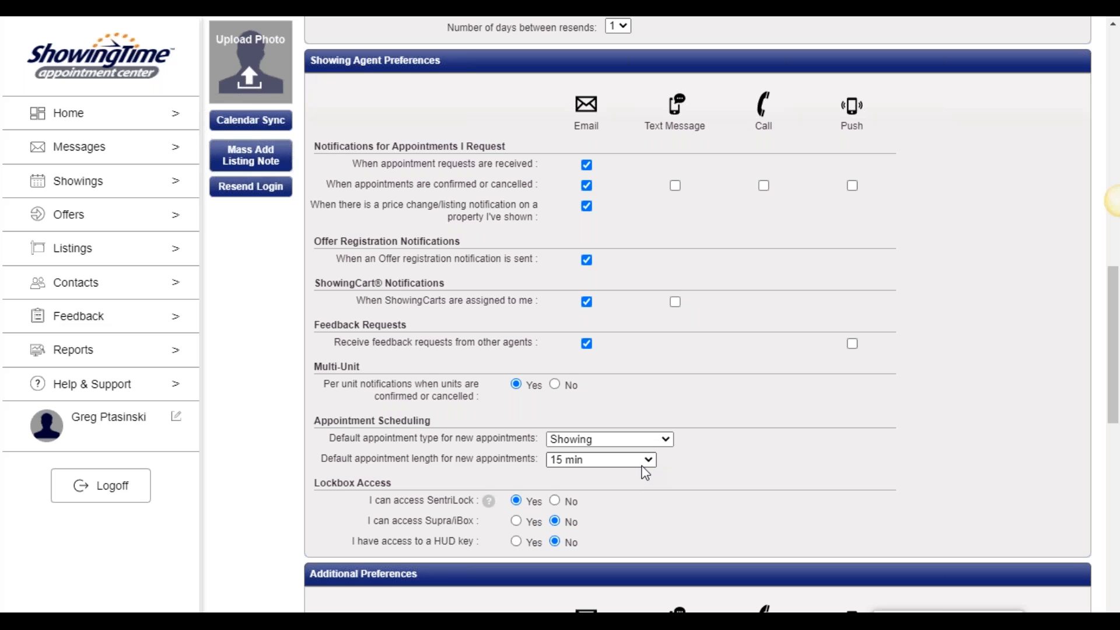
{"action": "left_click_drag", "start_coordinate": [1114, 299], "coordinate": [1115, 456]}
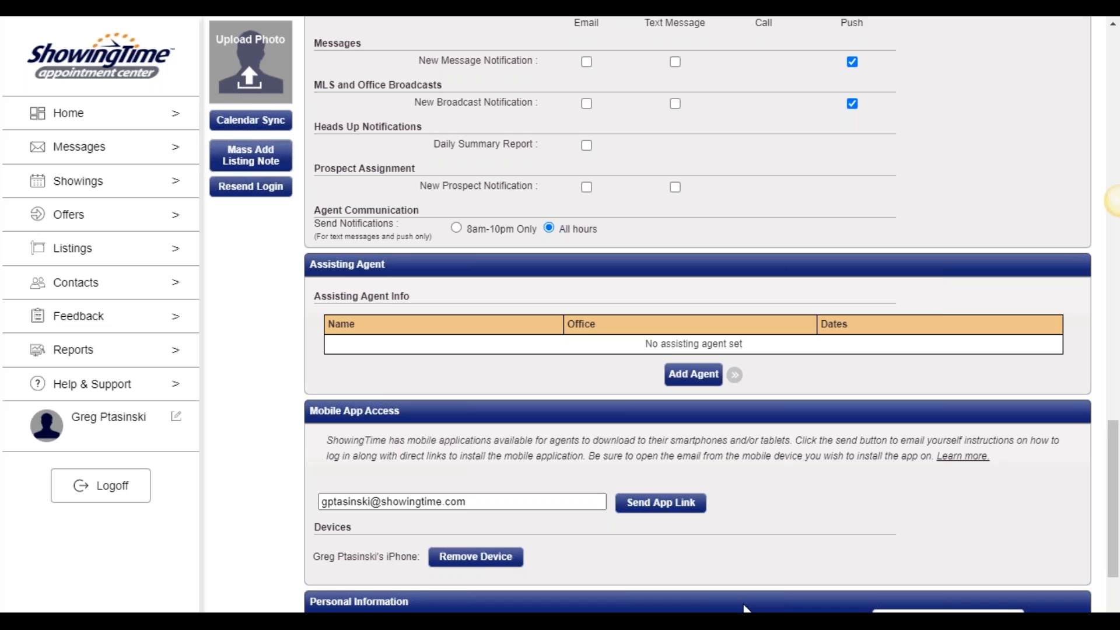
{"action": "left_click", "coordinate": [105, 119]}
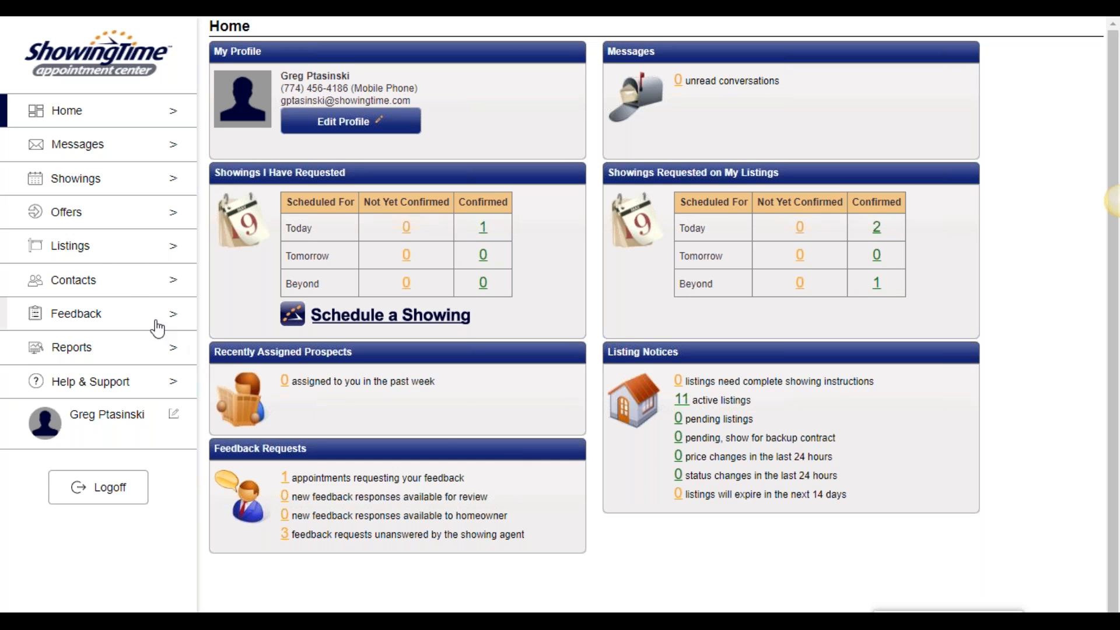
Bring up the agent's listings with the advanced search fields and open the second listing in the results
{"action": "left_click", "coordinate": [107, 251]}
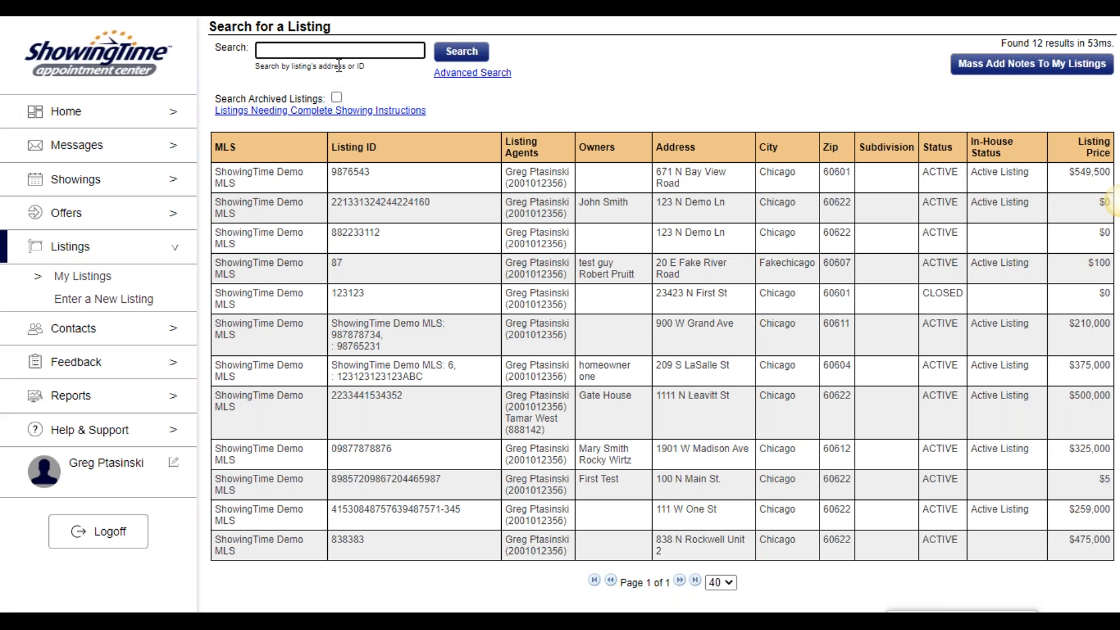
{"action": "left_click", "coordinate": [458, 74]}
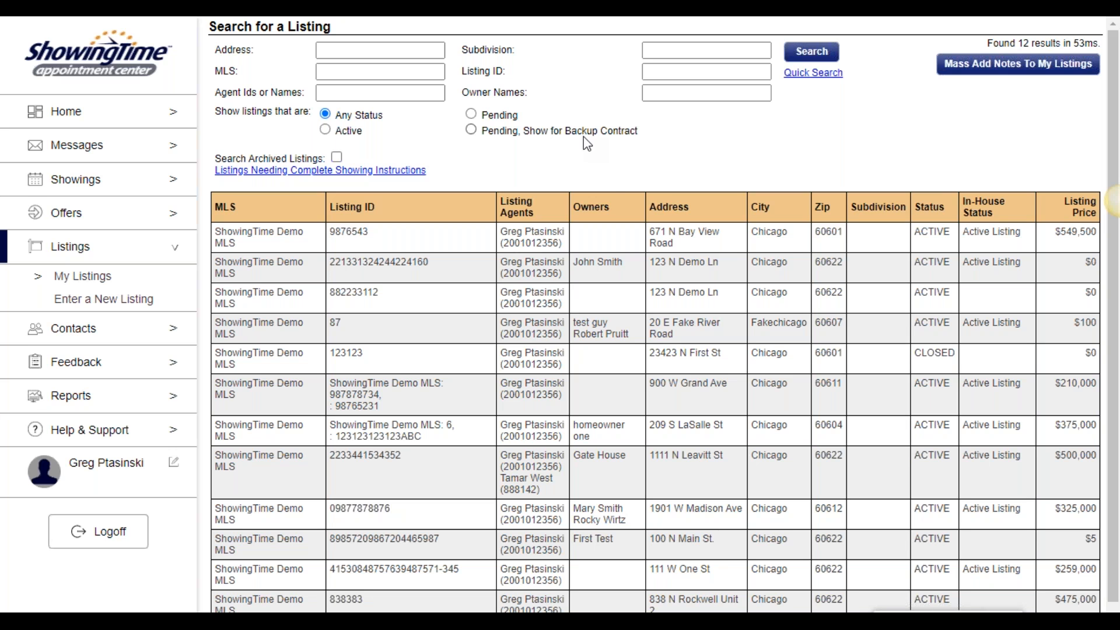
{"action": "left_click", "coordinate": [584, 272]}
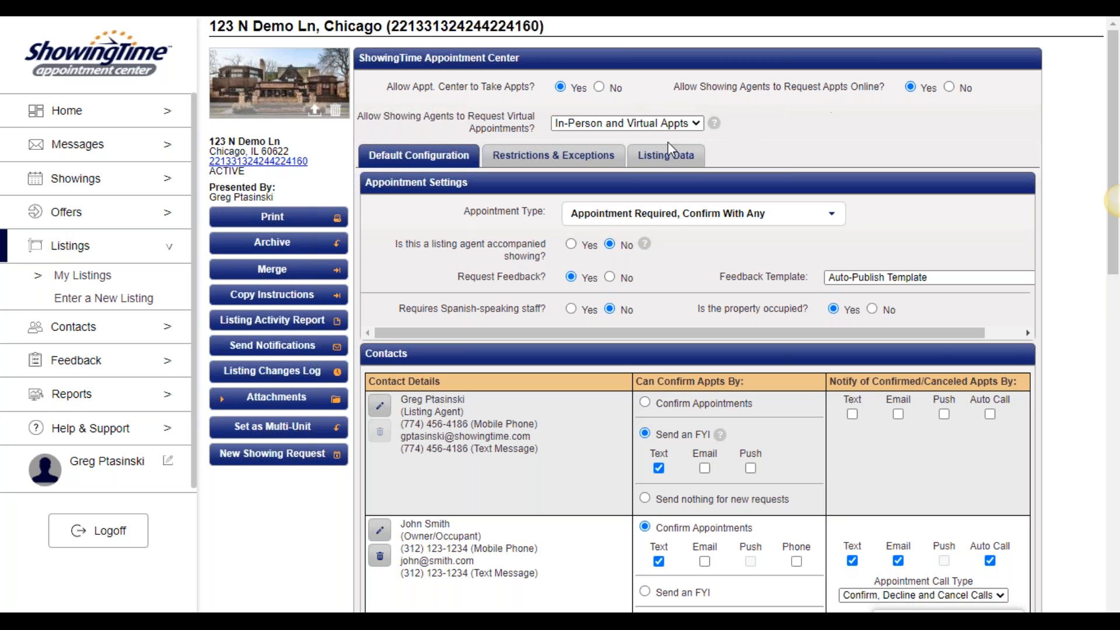
Review the listing's available options for virtual appointments, appointment type and feedback template
{"action": "left_click", "coordinate": [696, 124]}
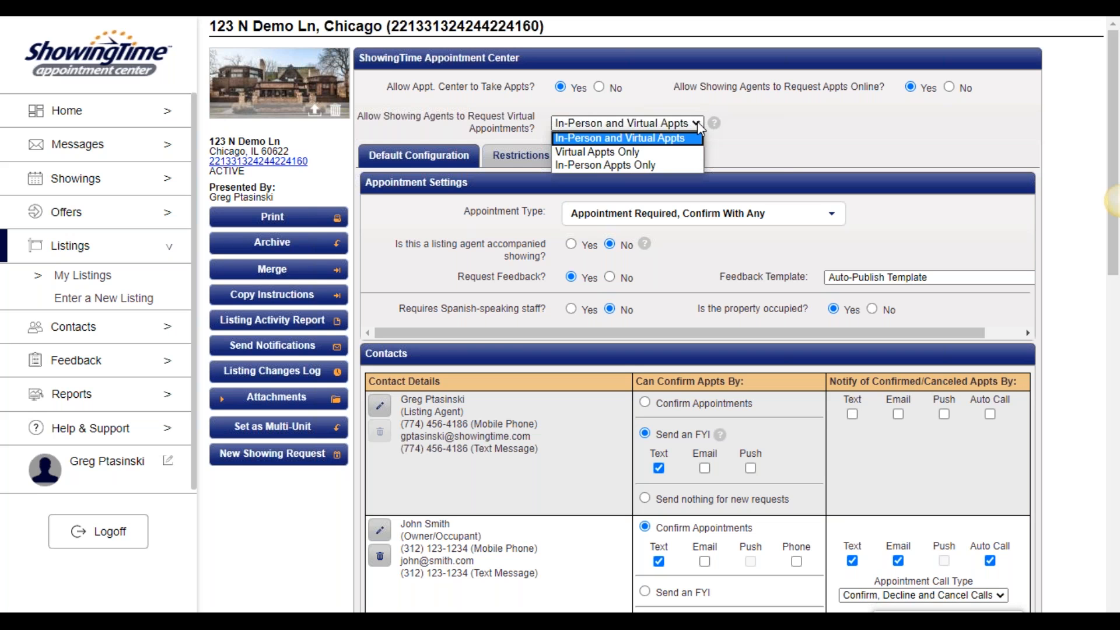
{"action": "left_click", "coordinate": [727, 154]}
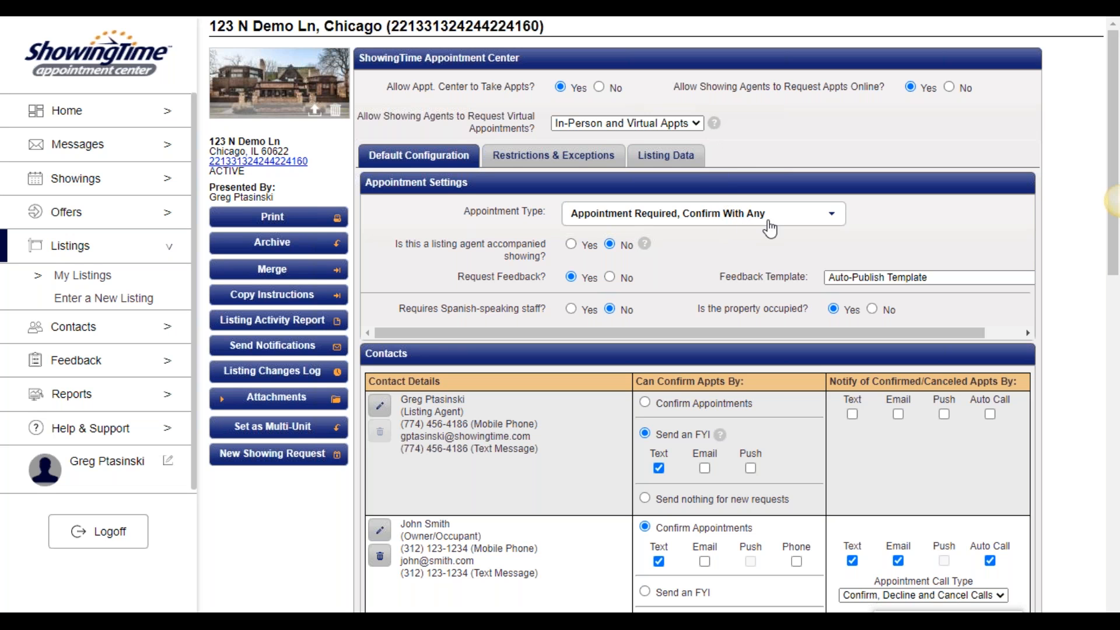
{"action": "scroll", "coordinate": [822, 226], "scroll_direction": "down", "scroll_amount": 2}
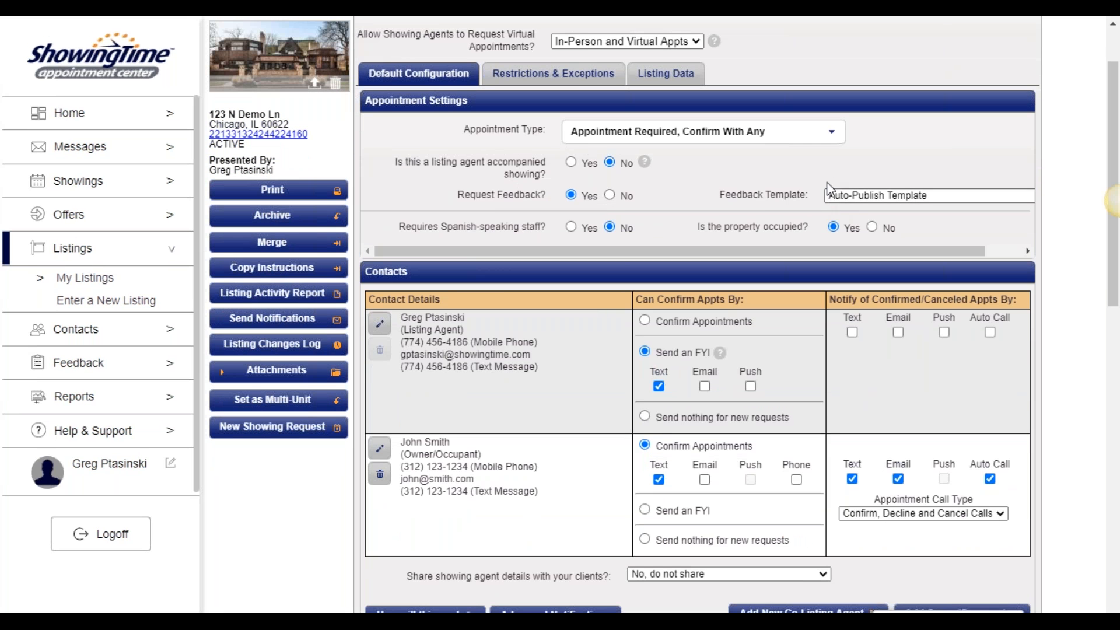
{"action": "left_click", "coordinate": [828, 147]}
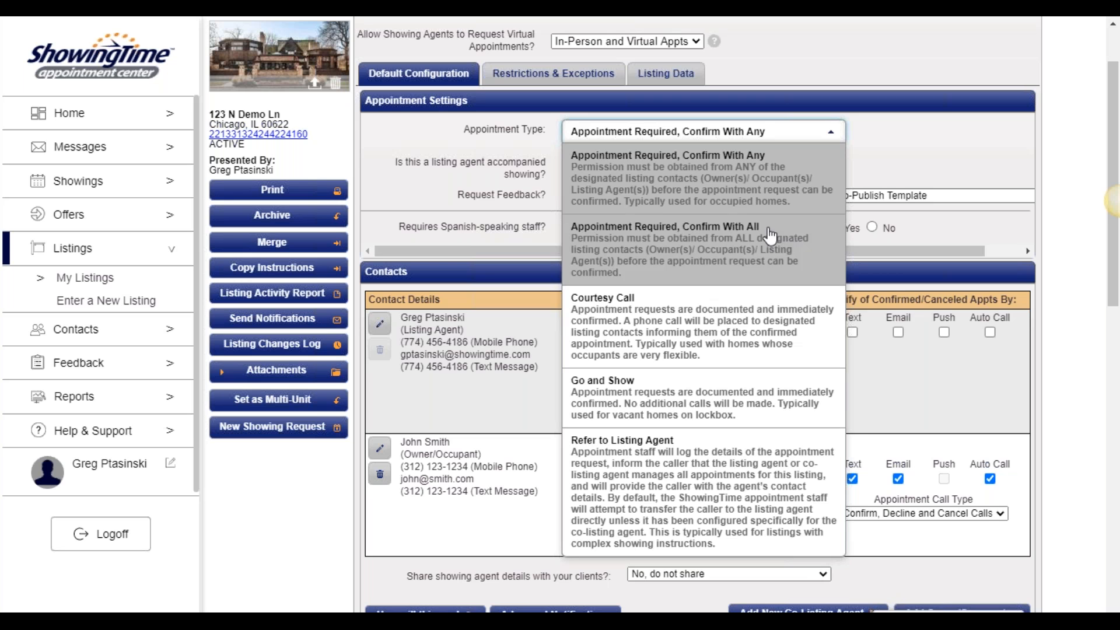
{"action": "left_click", "coordinate": [761, 198]}
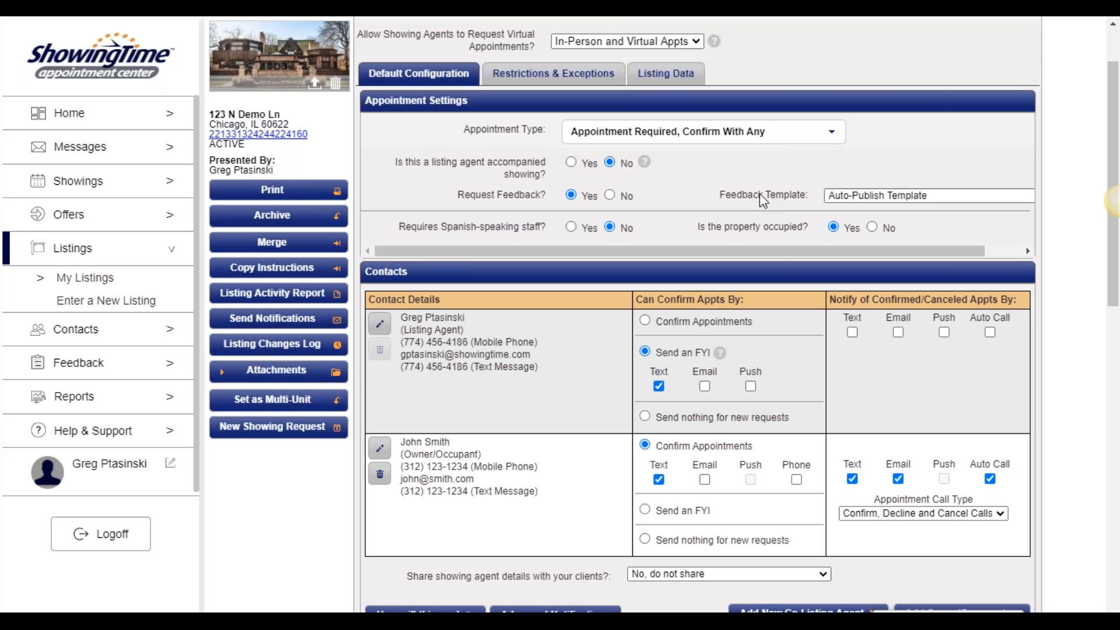
{"action": "left_click", "coordinate": [994, 200]}
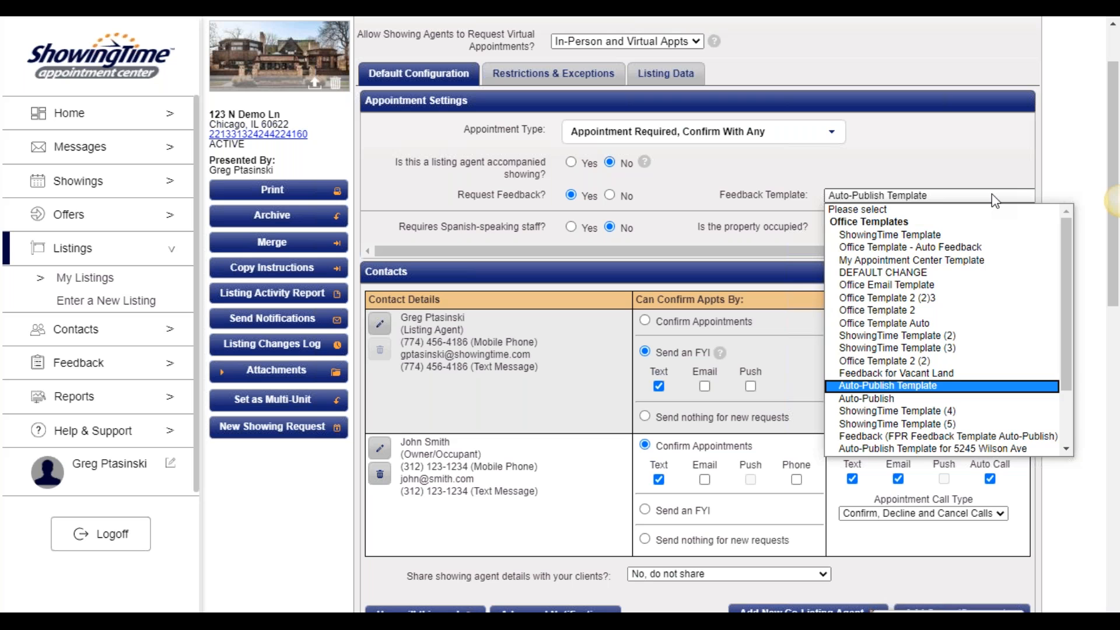
{"action": "left_click", "coordinate": [992, 195]}
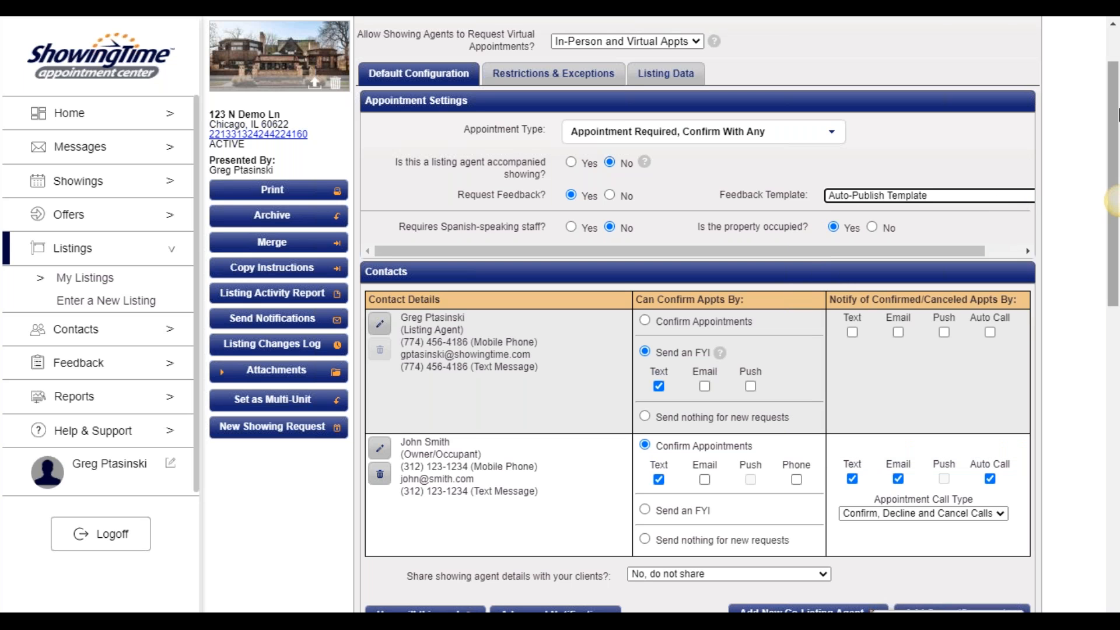
Examine the listing's contacts and their confirmation and notification settings, highlighting the owner's e-mail address
{"action": "left_click_drag", "start_coordinate": [1115, 73], "coordinate": [1117, 143]}
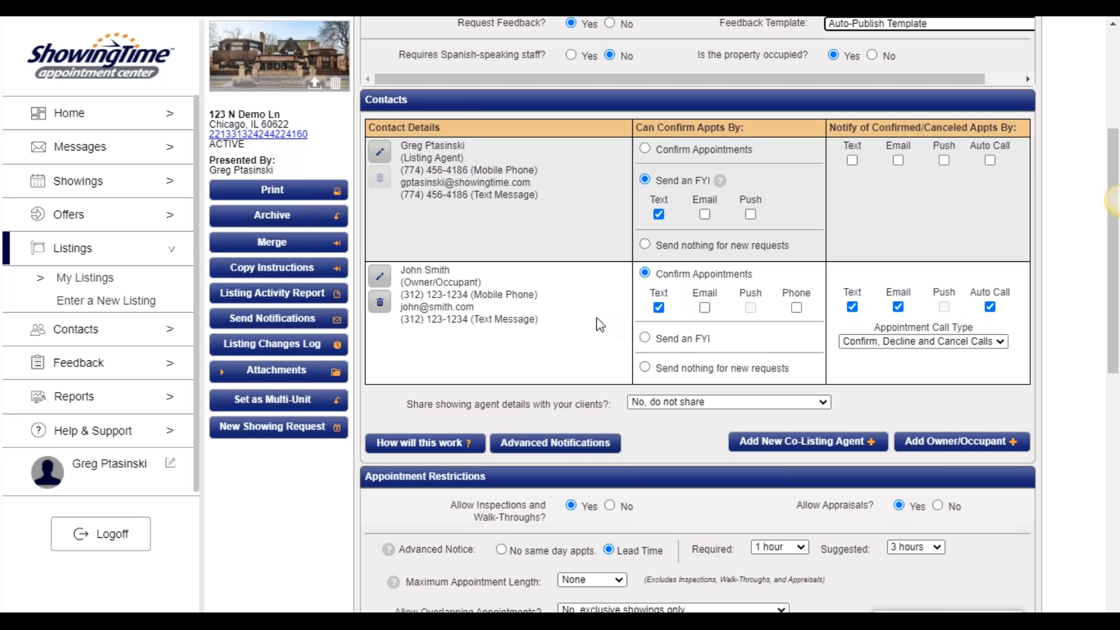
{"action": "left_click", "coordinate": [474, 312]}
{"action": "left_click_drag", "start_coordinate": [473, 312], "coordinate": [402, 304]}
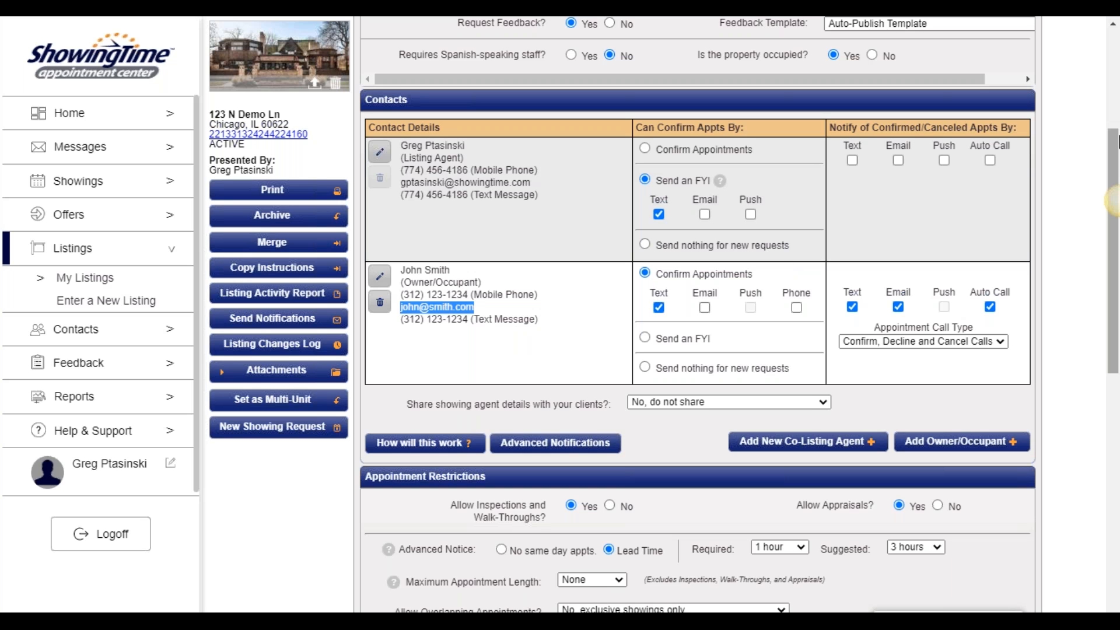
Review the listing's Appointment Restrictions and the options for allowing overlapping appointments
{"action": "left_click_drag", "start_coordinate": [1115, 142], "coordinate": [1115, 308]}
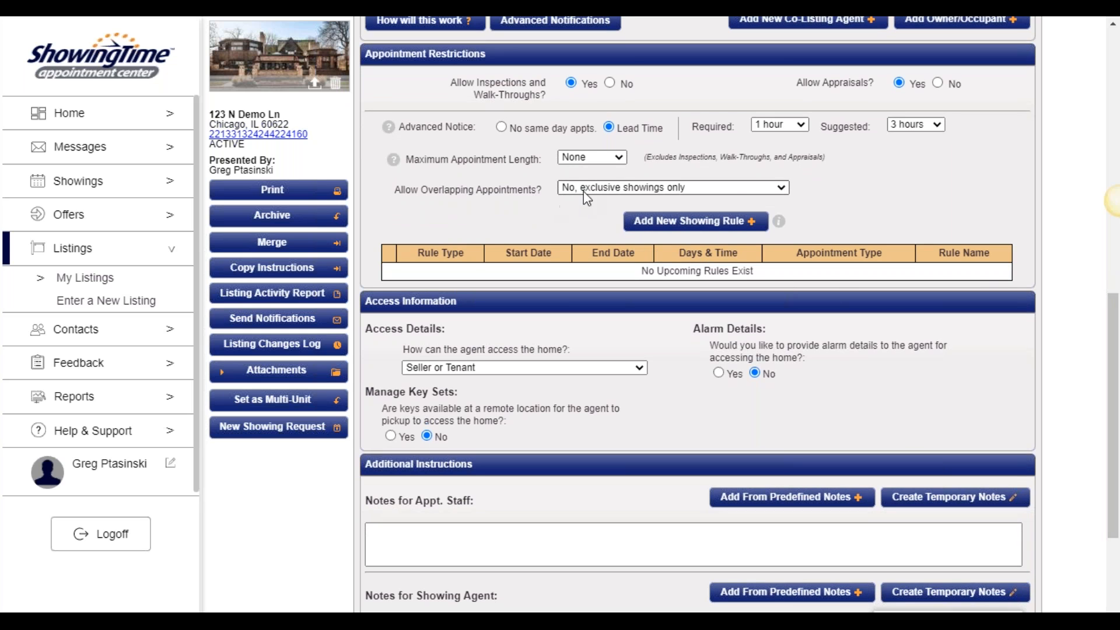
{"action": "left_click", "coordinate": [782, 189]}
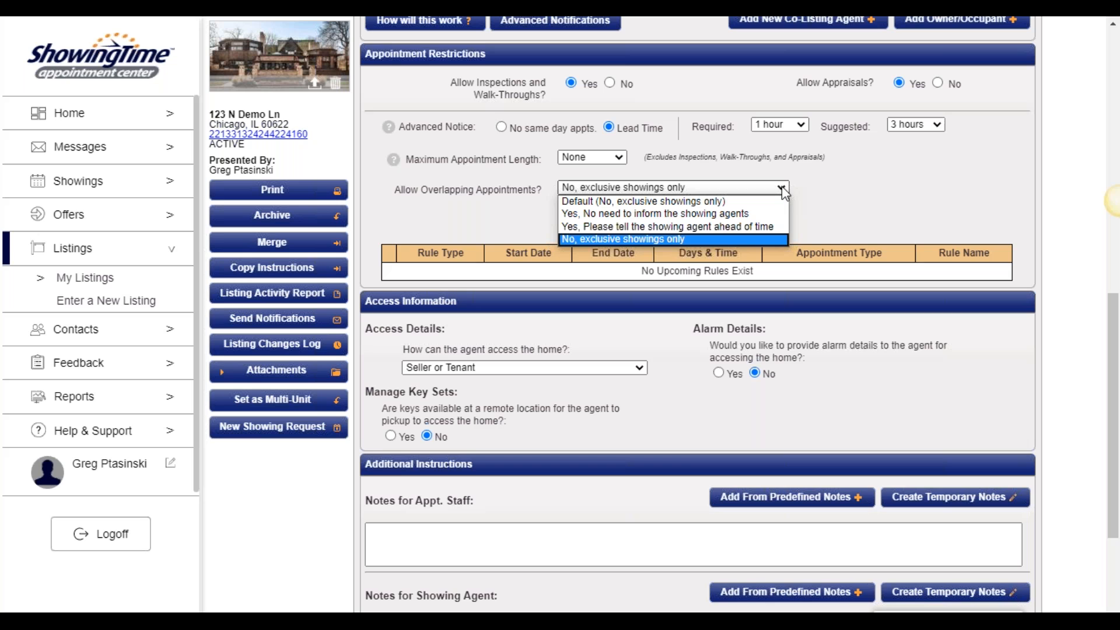
{"action": "left_click", "coordinate": [854, 198]}
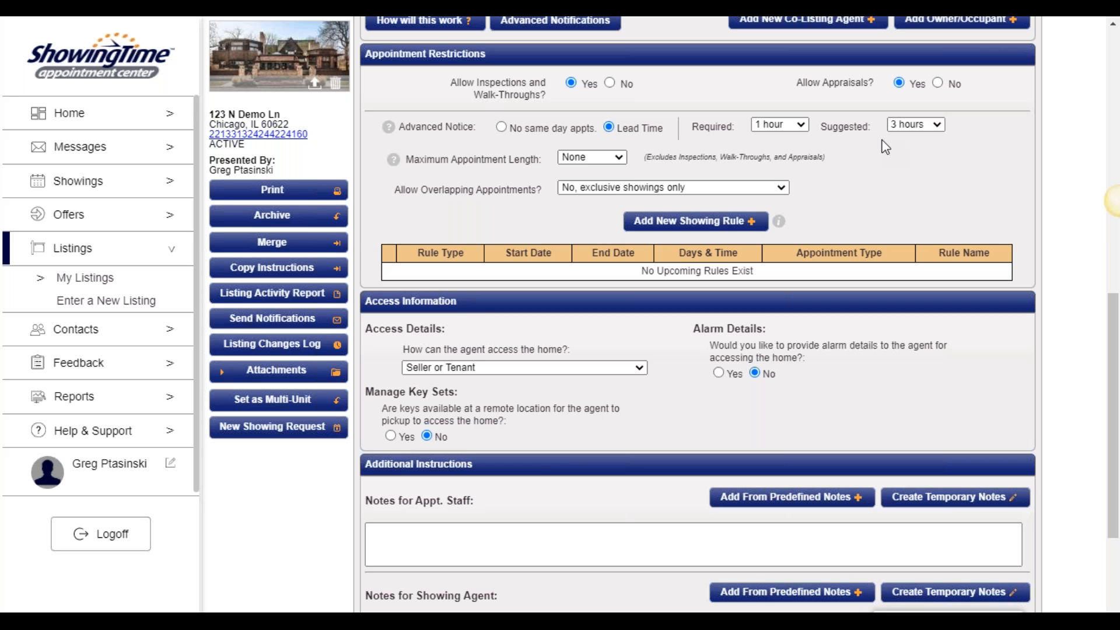
Set the listing's maximum appointment length to 45 min and save the changes
{"action": "left_click", "coordinate": [620, 157]}
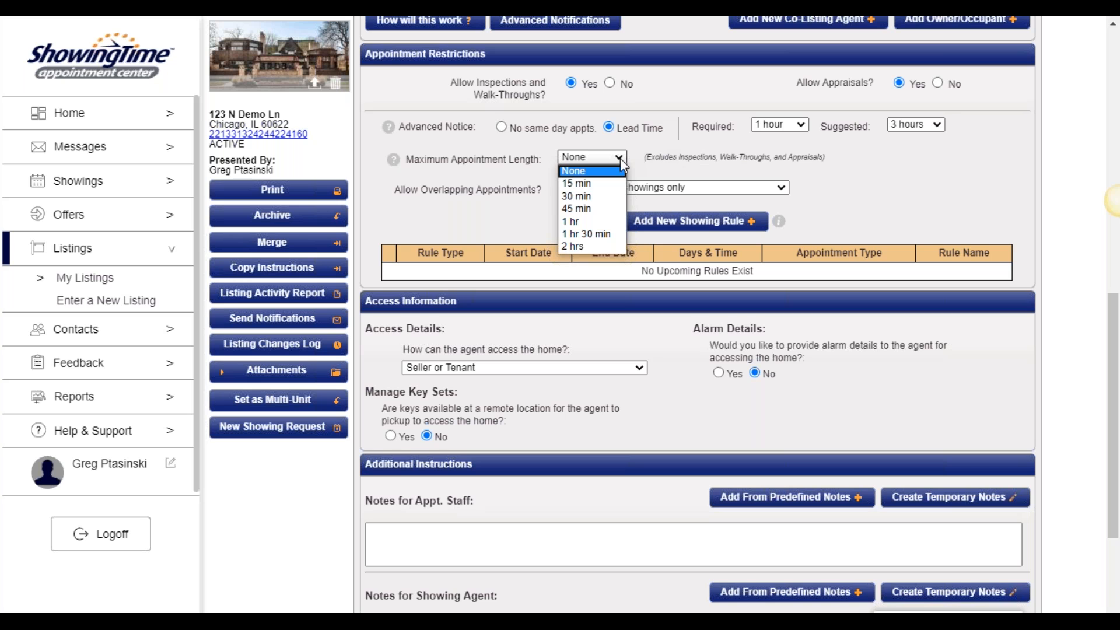
{"action": "left_click", "coordinate": [611, 212]}
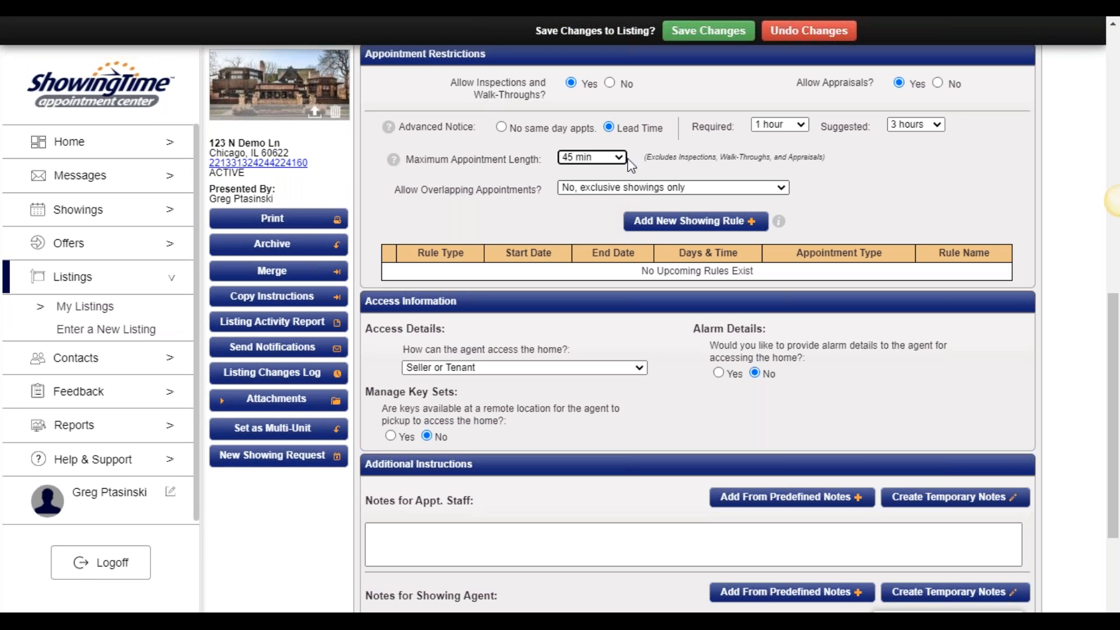
{"action": "left_click", "coordinate": [684, 33]}
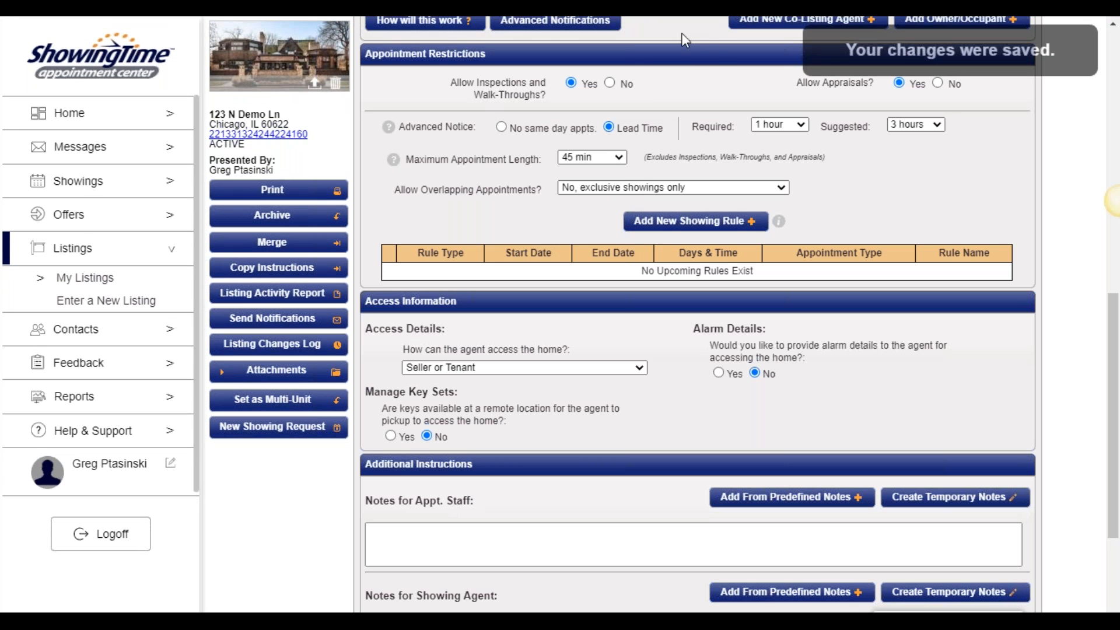
{"action": "scroll", "coordinate": [725, 59], "scroll_direction": "down", "scroll_amount": 1}
{"action": "scroll", "coordinate": [725, 58], "scroll_direction": "up", "scroll_amount": 1}
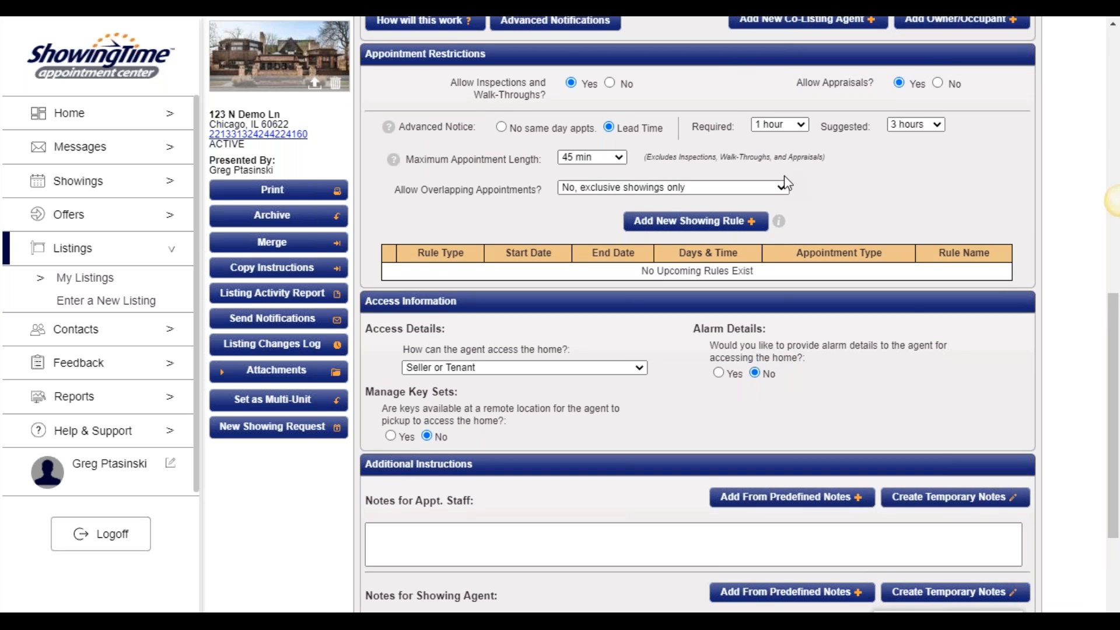
Review the rule types for a new showing rule and the Showing Exception options, leaving the form without saving
{"action": "left_click", "coordinate": [761, 222]}
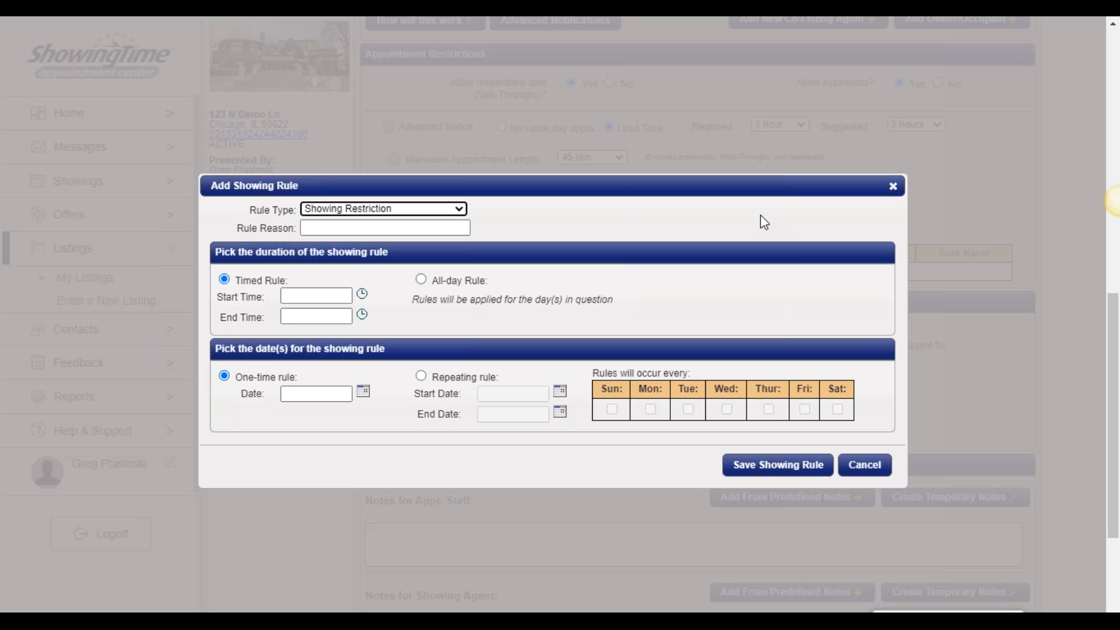
{"action": "left_click", "coordinate": [442, 210]}
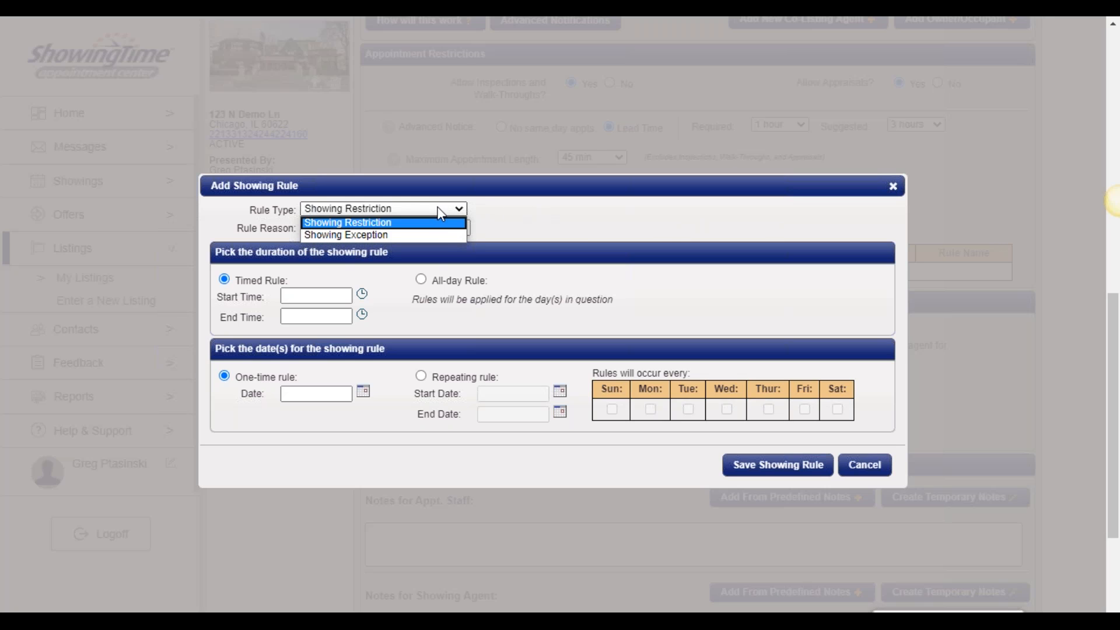
{"action": "left_click", "coordinate": [446, 232]}
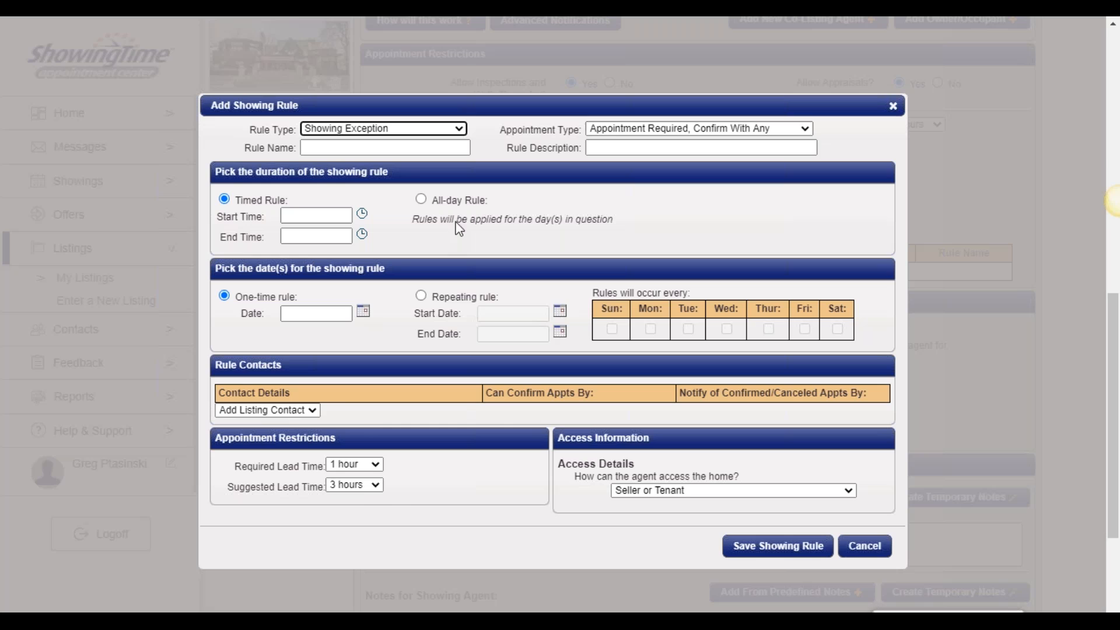
{"action": "left_click", "coordinate": [892, 106]}
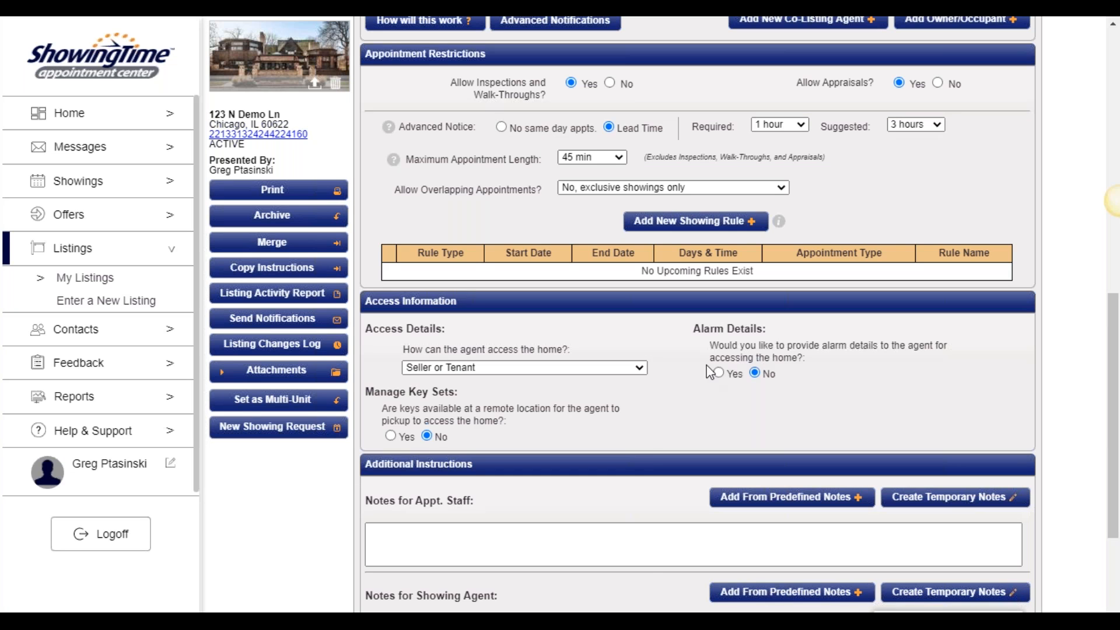
Review the listing's home access methods, key set and alarm options, and the notes under Additional Instructions
{"action": "left_click", "coordinate": [639, 369]}
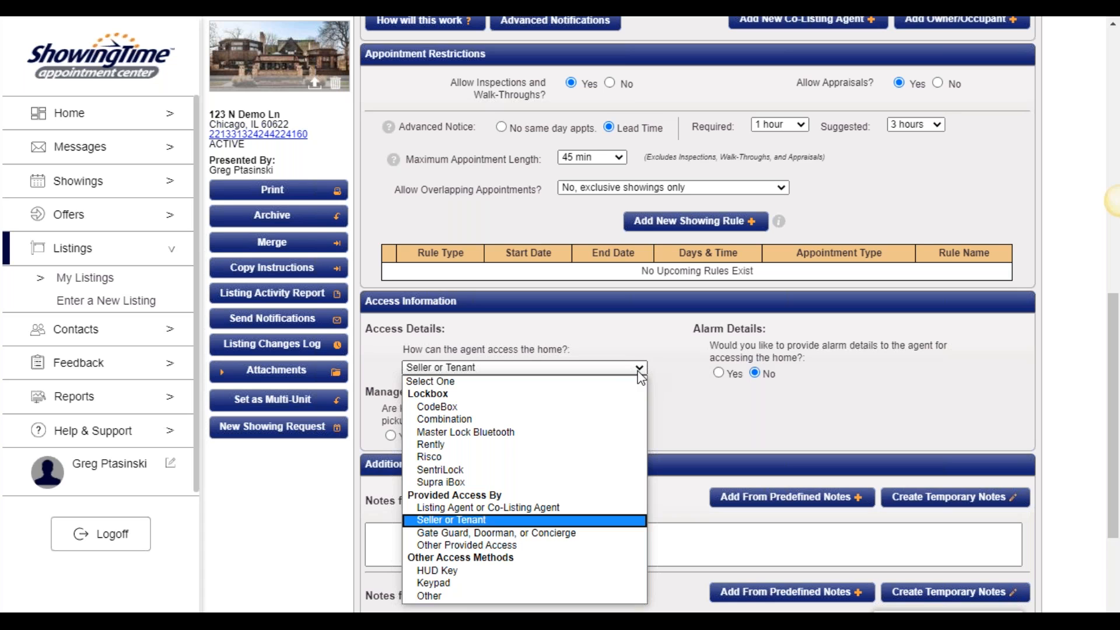
{"action": "left_click", "coordinate": [687, 381]}
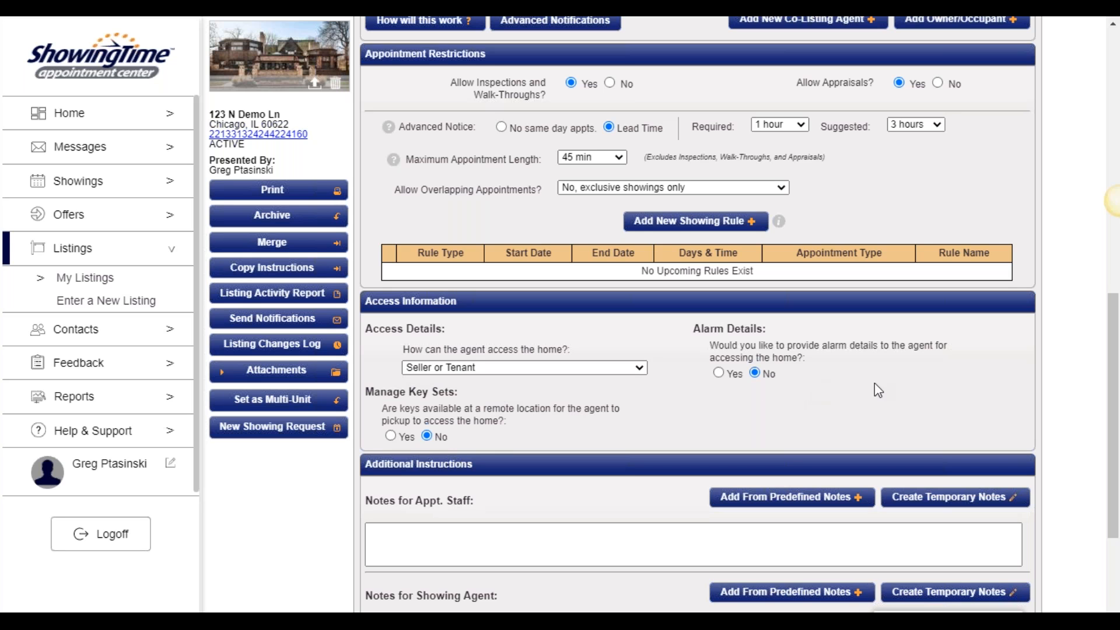
{"action": "left_click_drag", "start_coordinate": [1114, 332], "coordinate": [1115, 388]}
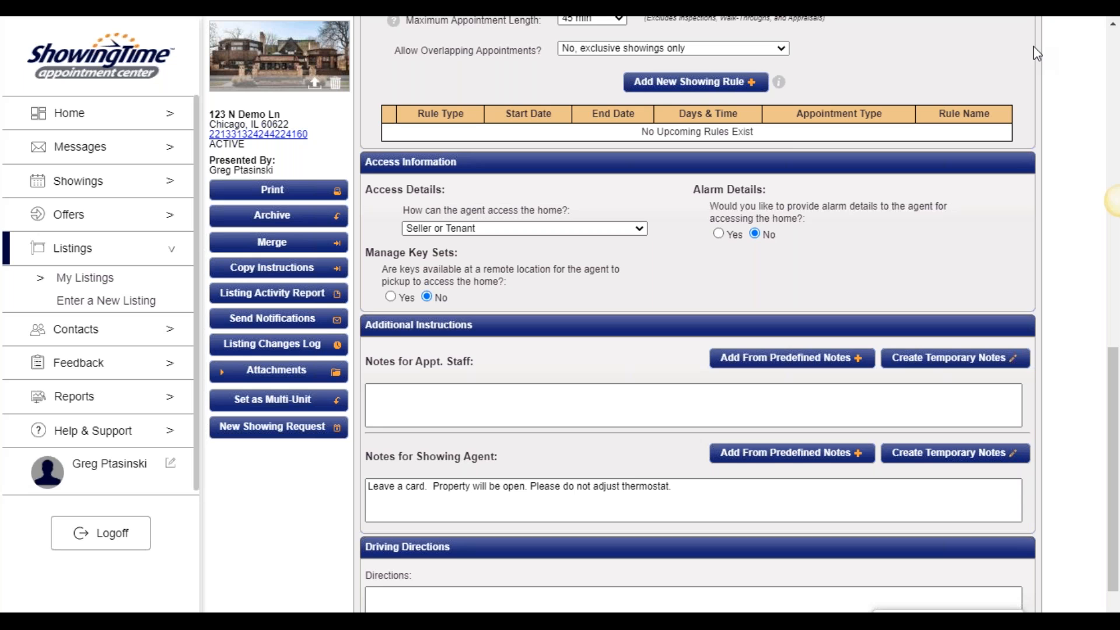
Open the Listing Activity Report and examine its monthly appointments chart, feedback summary, feedback responses and activity details
{"action": "left_click", "coordinate": [327, 295]}
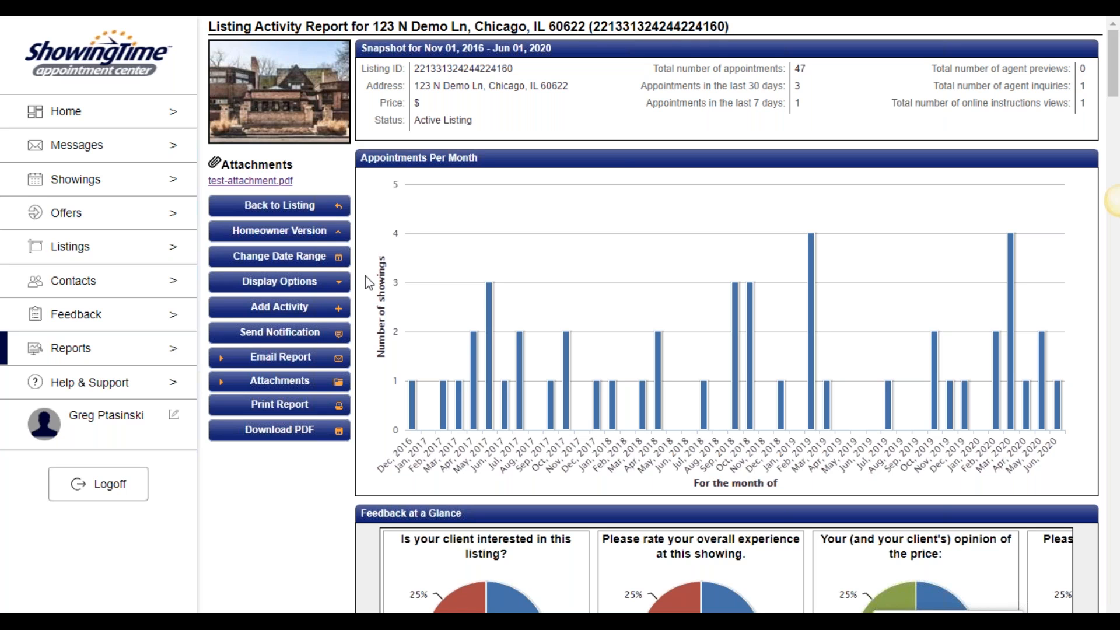
{"action": "mouse_move", "coordinate": [490, 295]}
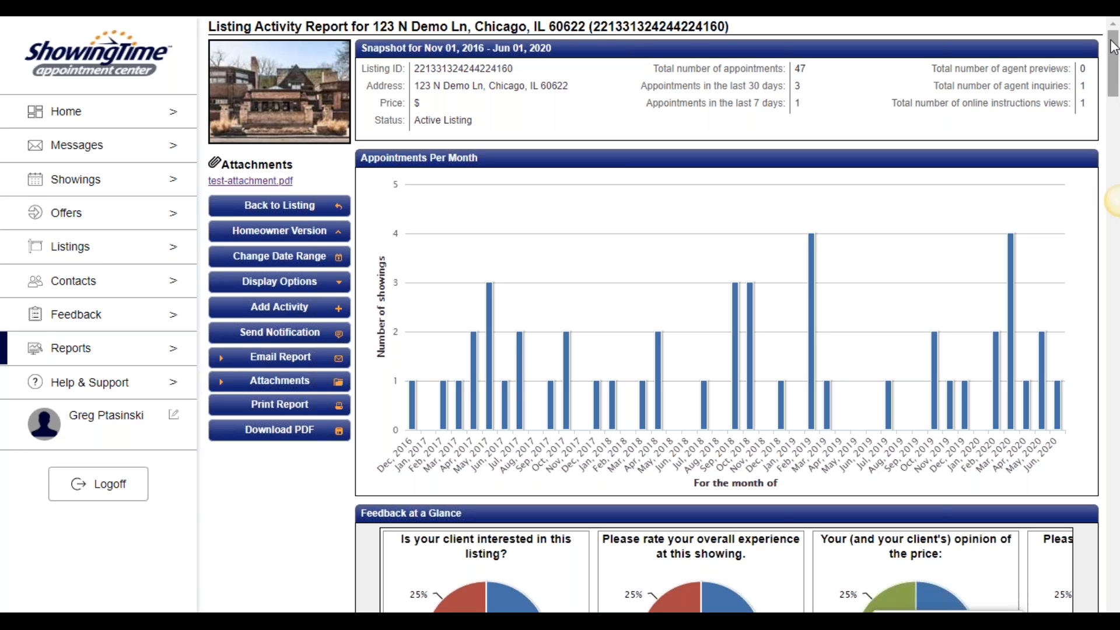
{"action": "left_click_drag", "start_coordinate": [1114, 47], "coordinate": [1116, 89]}
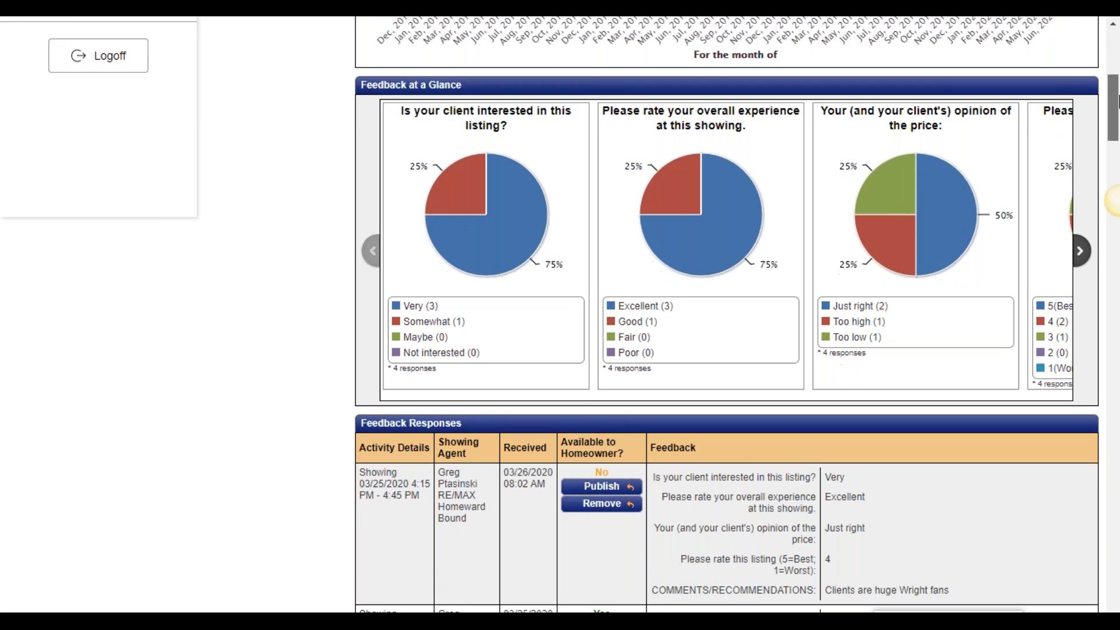
{"action": "scroll", "coordinate": [1116, 120], "scroll_direction": "down", "scroll_amount": 3}
{"action": "scroll", "coordinate": [1117, 122], "scroll_direction": "down", "scroll_amount": 3}
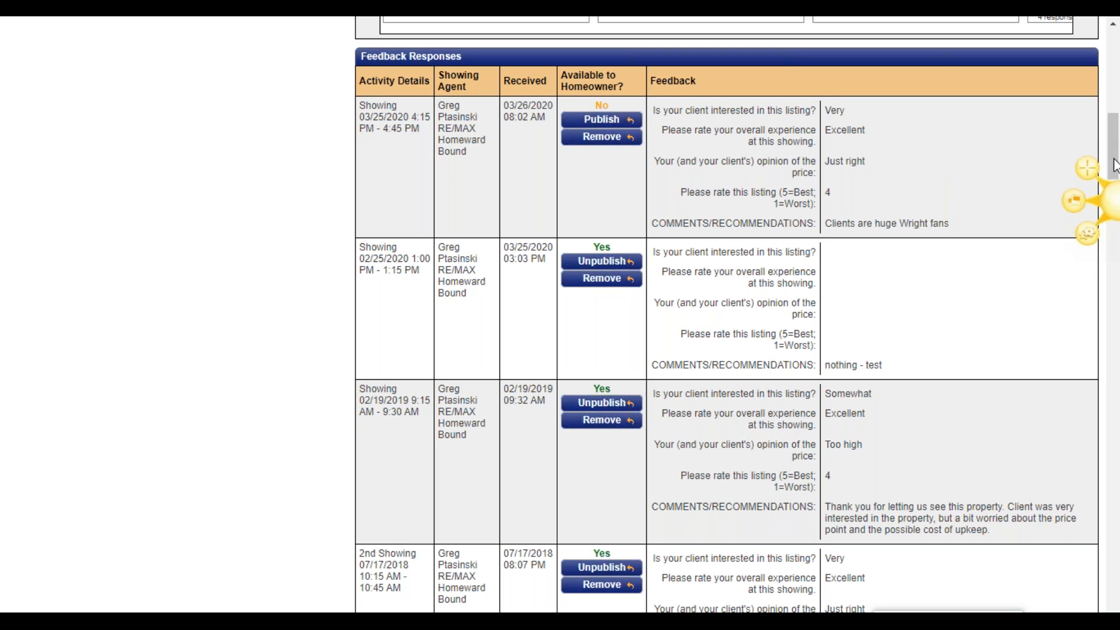
{"action": "left_click_drag", "start_coordinate": [1114, 142], "coordinate": [1114, 214]}
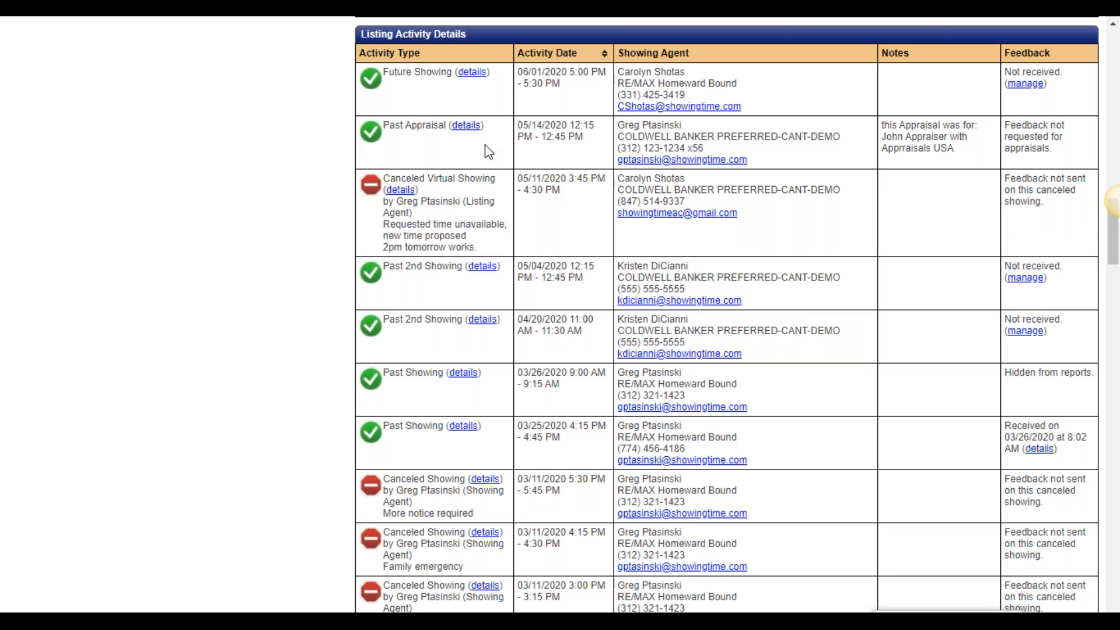
View the call logs of the 05/14/2020 past appraisal and the 03/11/2020 5:30 PM canceled showing
{"action": "left_click", "coordinate": [469, 126]}
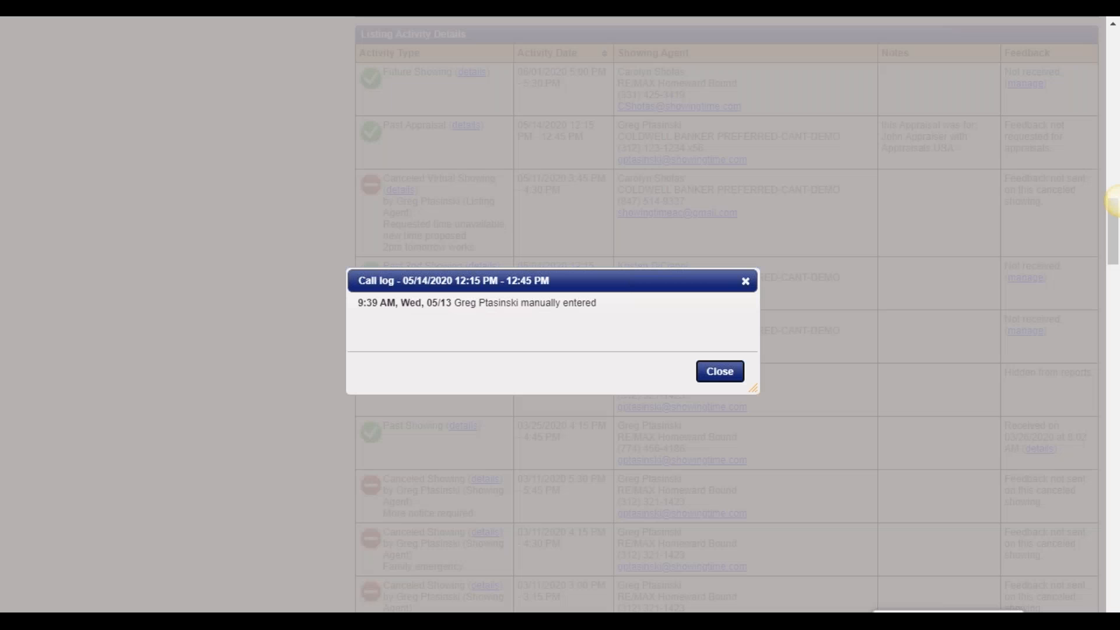
{"action": "left_click", "coordinate": [705, 373]}
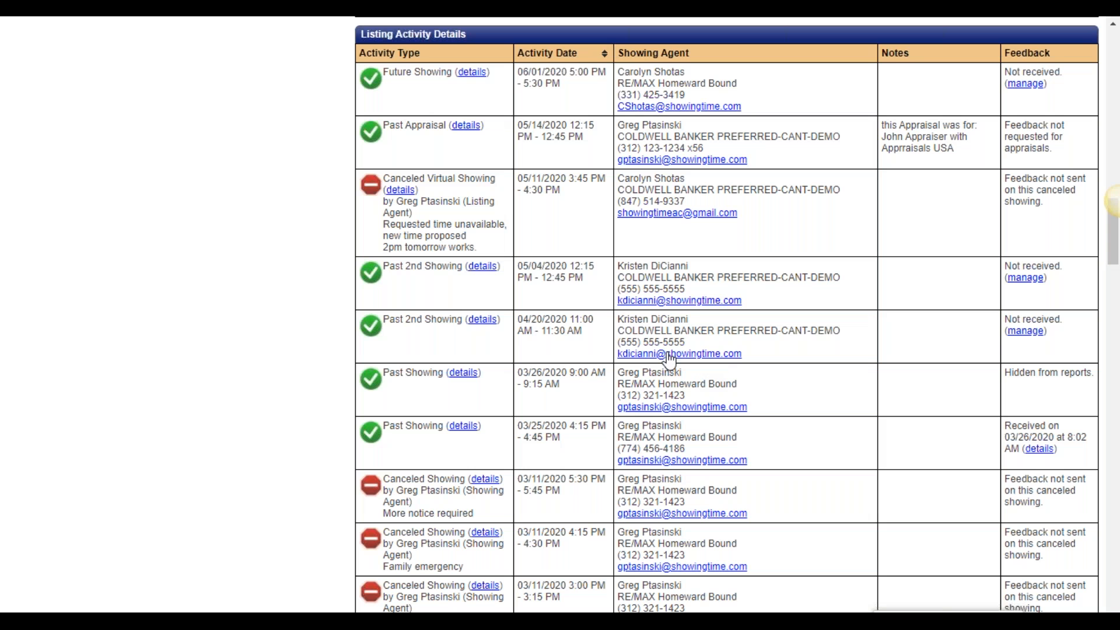
{"action": "left_click", "coordinate": [485, 479]}
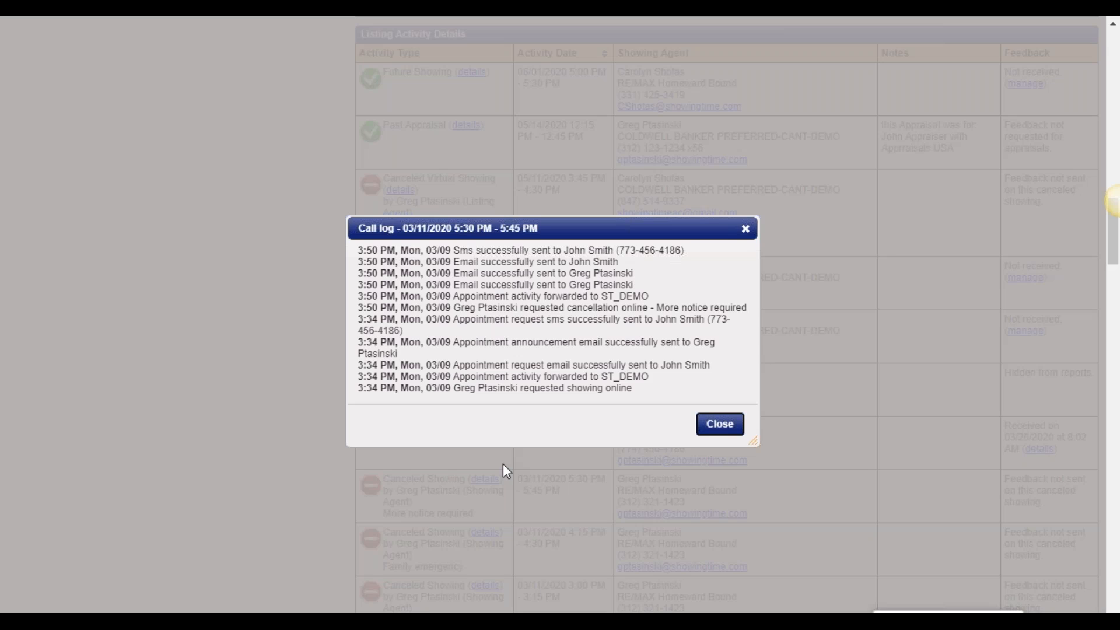
{"action": "left_click", "coordinate": [746, 229]}
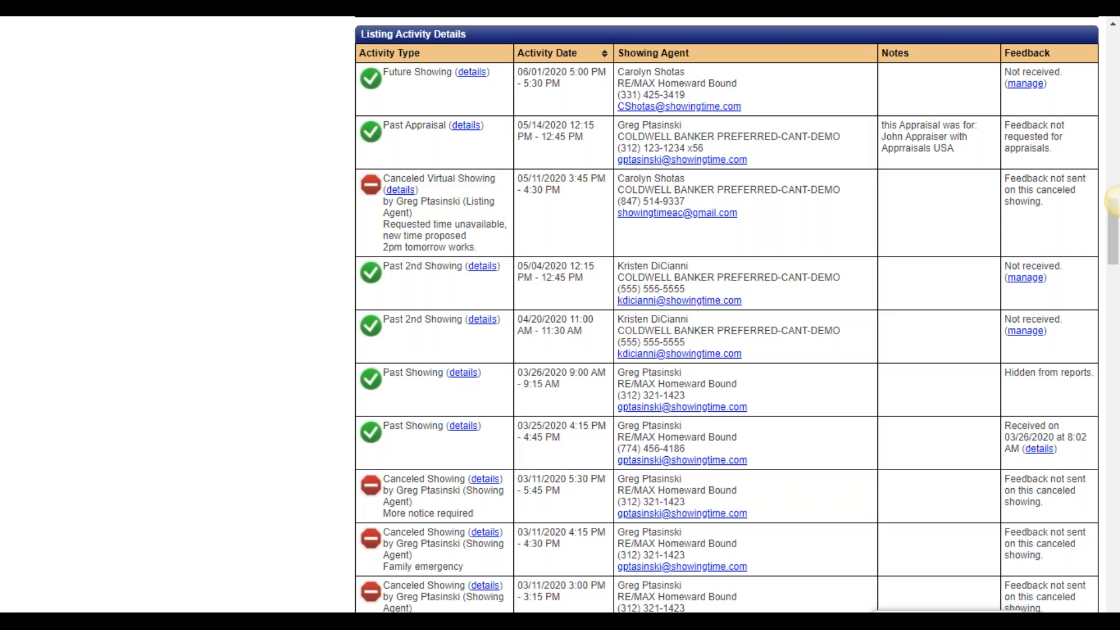
Review the report's emailing options and the agent notification form with message type Other, closing it without sending
{"action": "left_click_drag", "start_coordinate": [1114, 259], "coordinate": [1115, 91]}
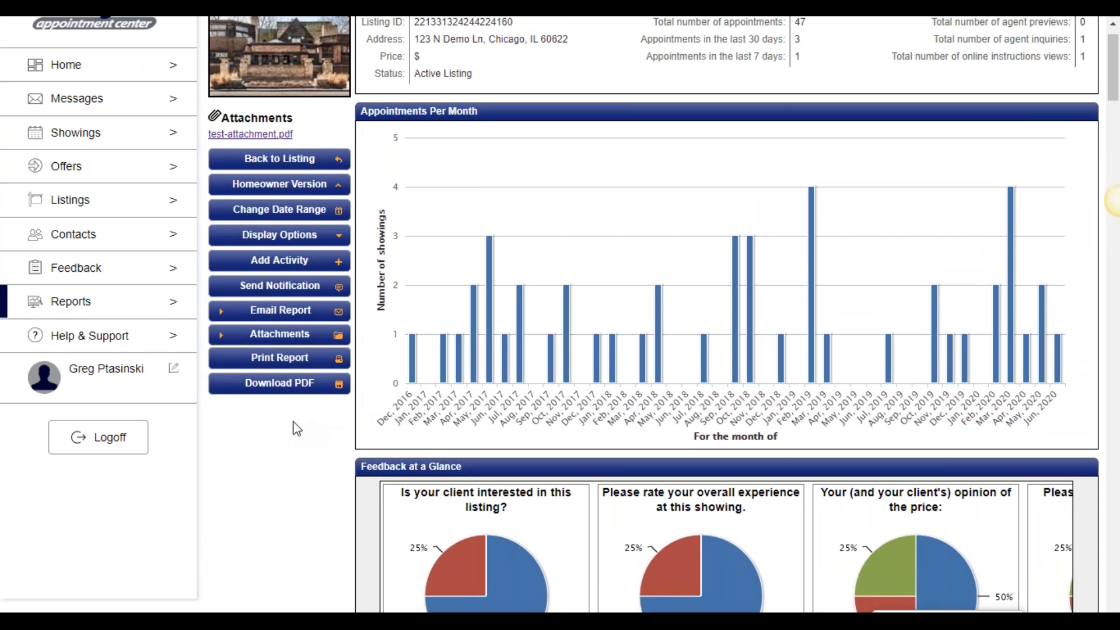
{"action": "left_click", "coordinate": [301, 324]}
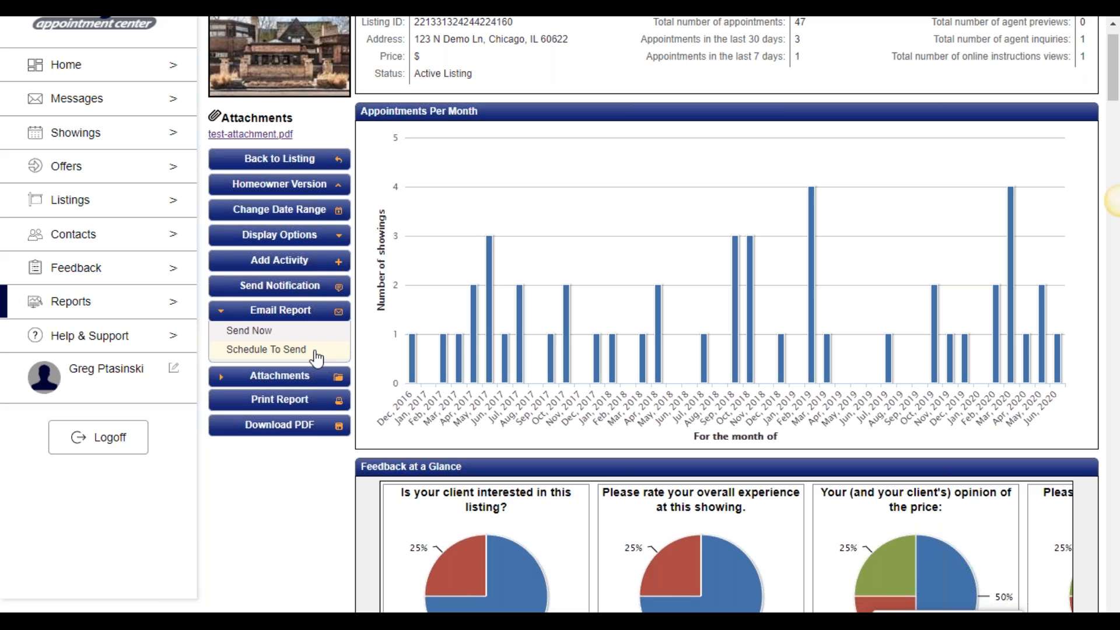
{"action": "left_click", "coordinate": [308, 287]}
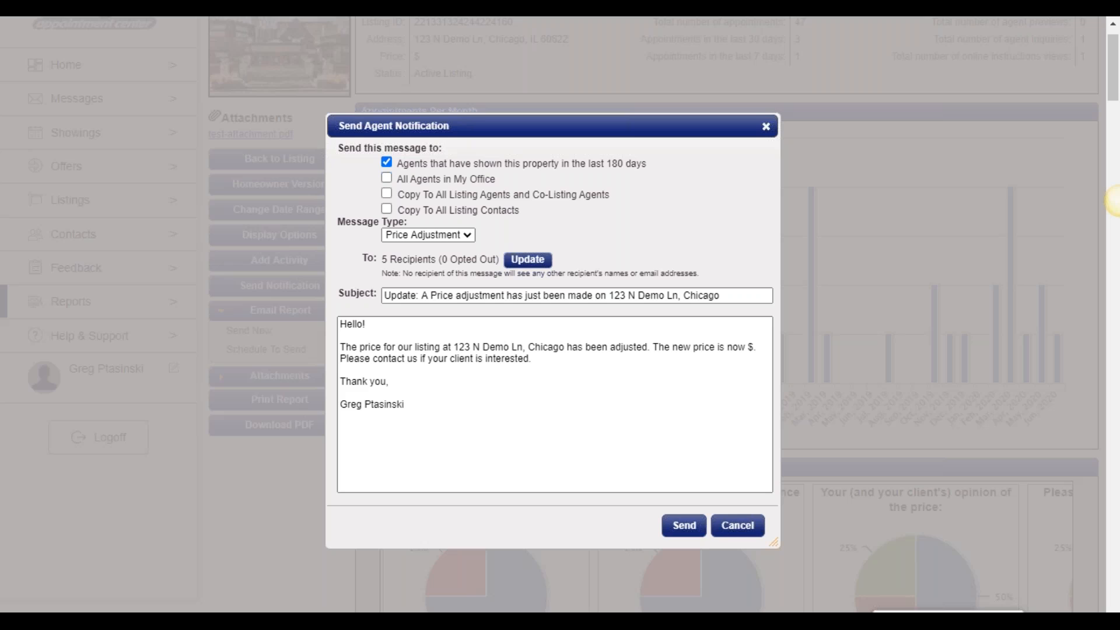
{"action": "left_click", "coordinate": [456, 234]}
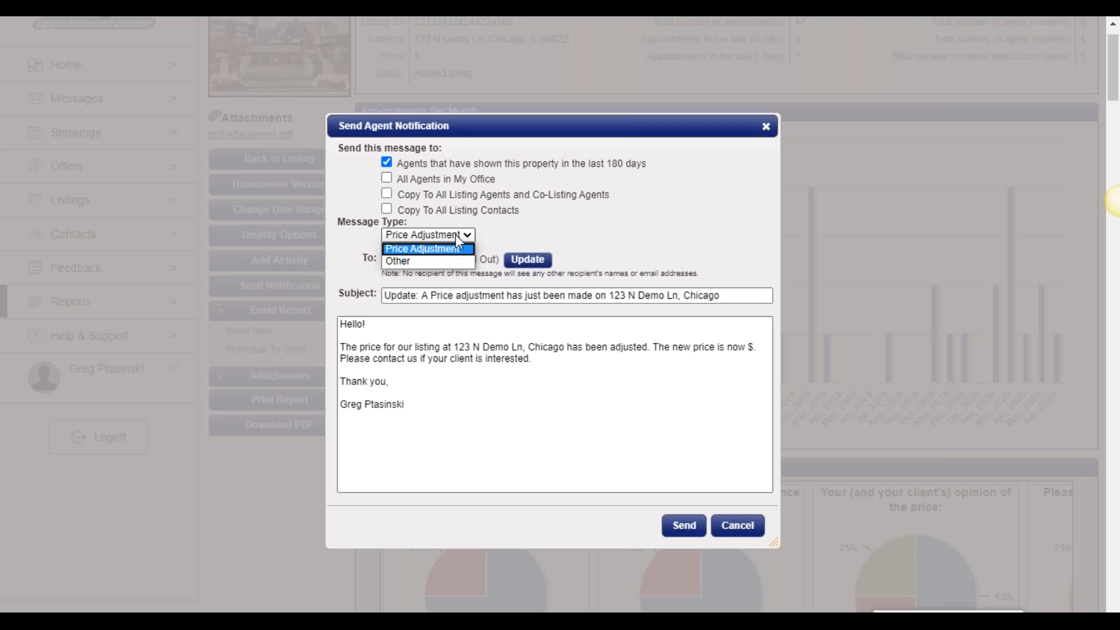
{"action": "left_click", "coordinate": [466, 263]}
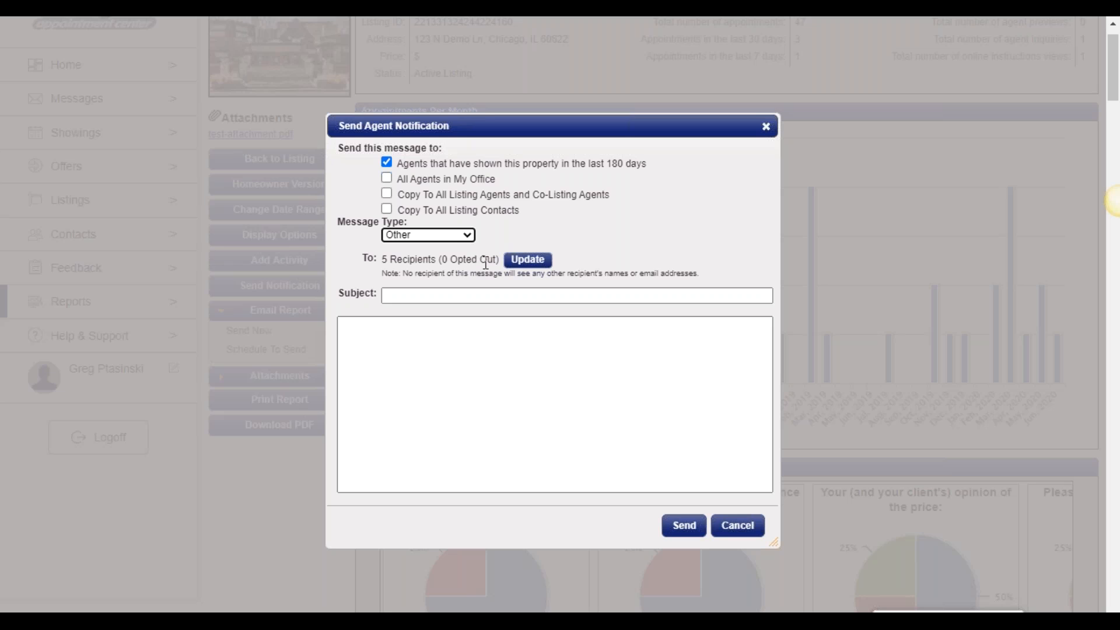
{"action": "left_click", "coordinate": [765, 127]}
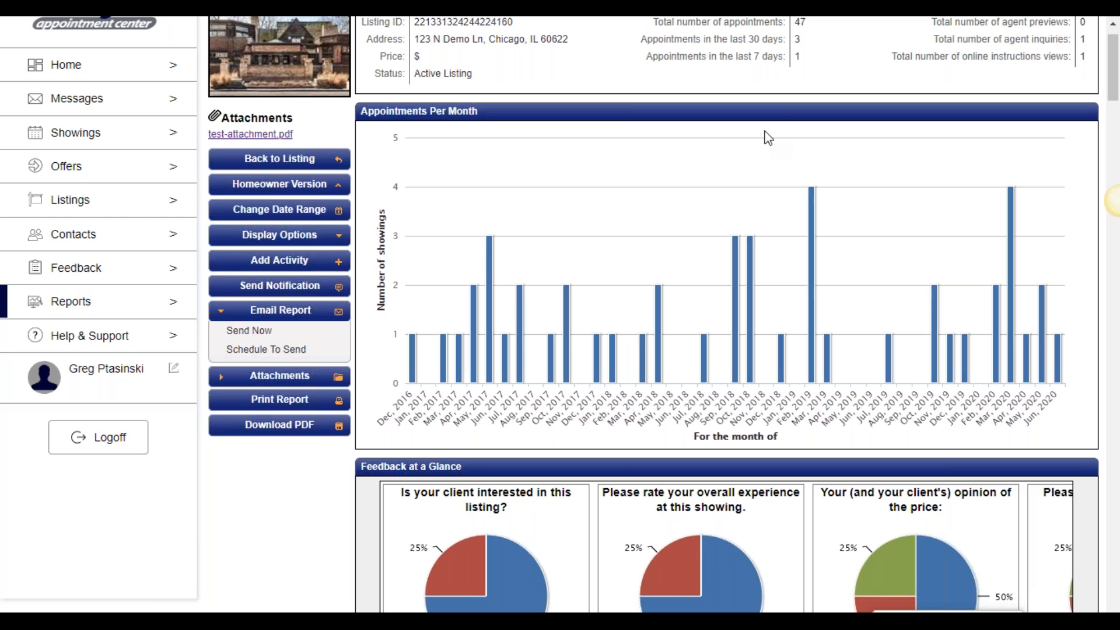
Review the list of available reports and run the Activity on Comparables Report with its default search criteria
{"action": "scroll", "coordinate": [54, 417], "scroll_direction": "up", "scroll_amount": 1}
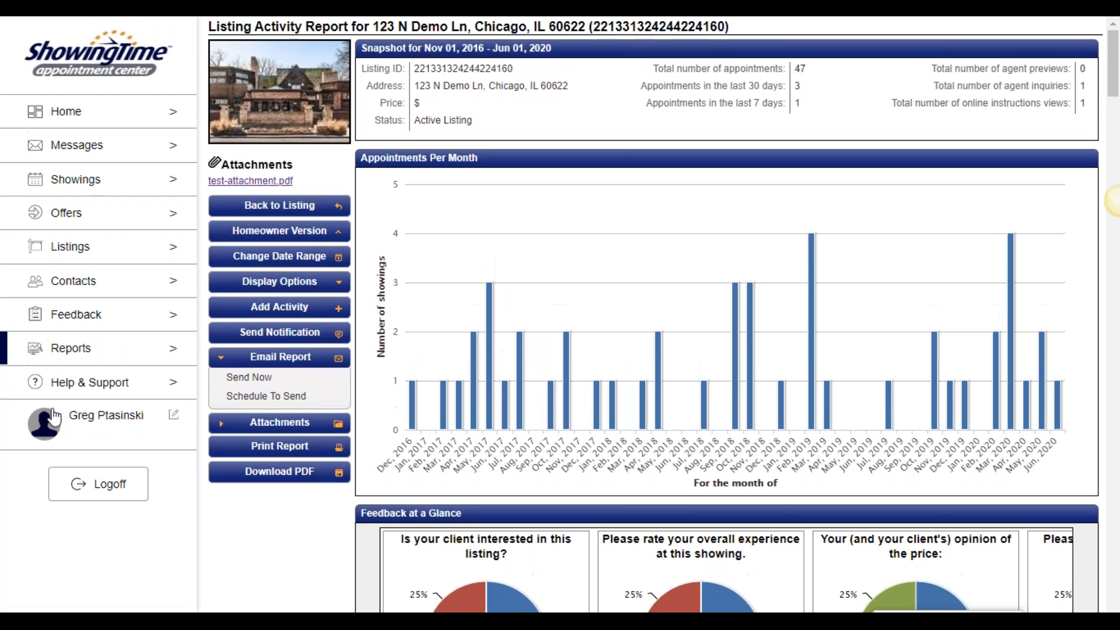
{"action": "left_click", "coordinate": [105, 355]}
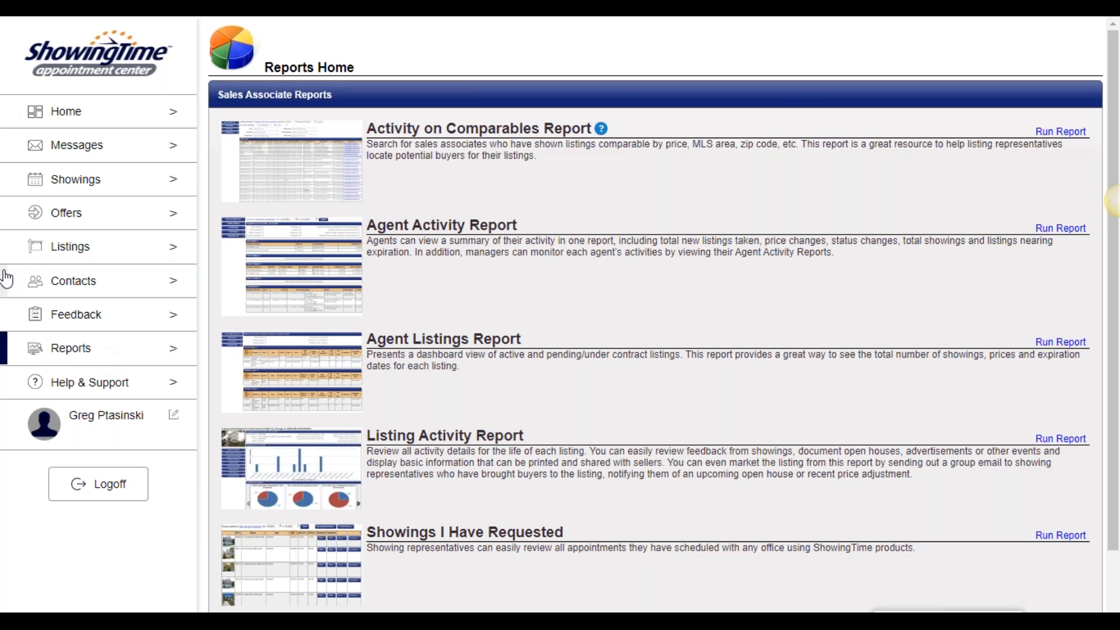
{"action": "scroll", "coordinate": [4, 352], "scroll_direction": "down", "scroll_amount": 1}
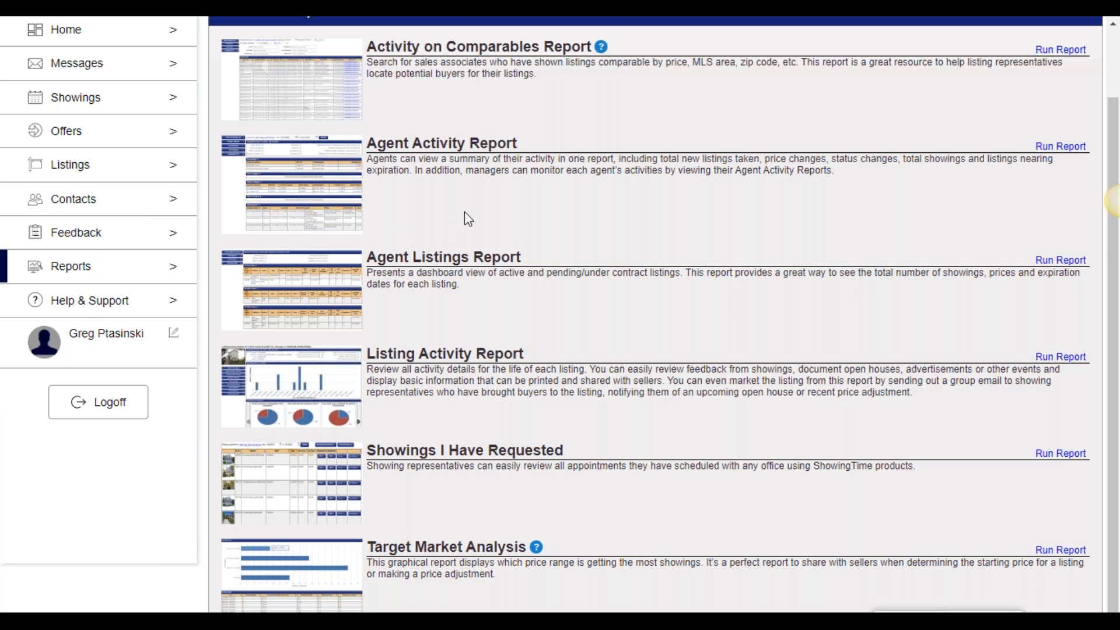
{"action": "left_click", "coordinate": [517, 55]}
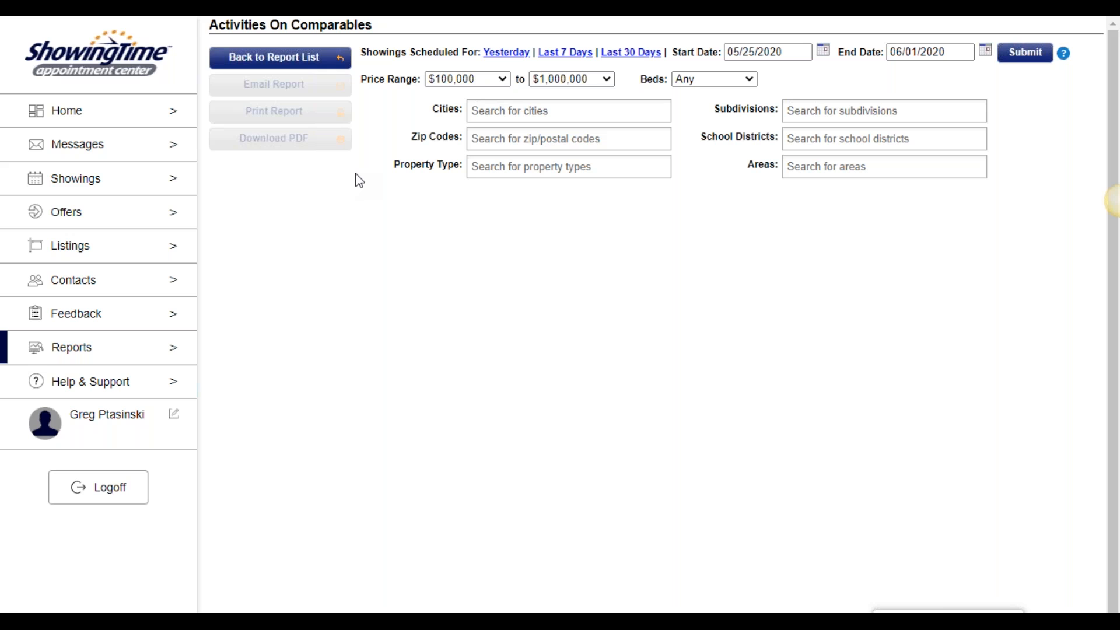
{"action": "left_click", "coordinate": [1024, 52]}
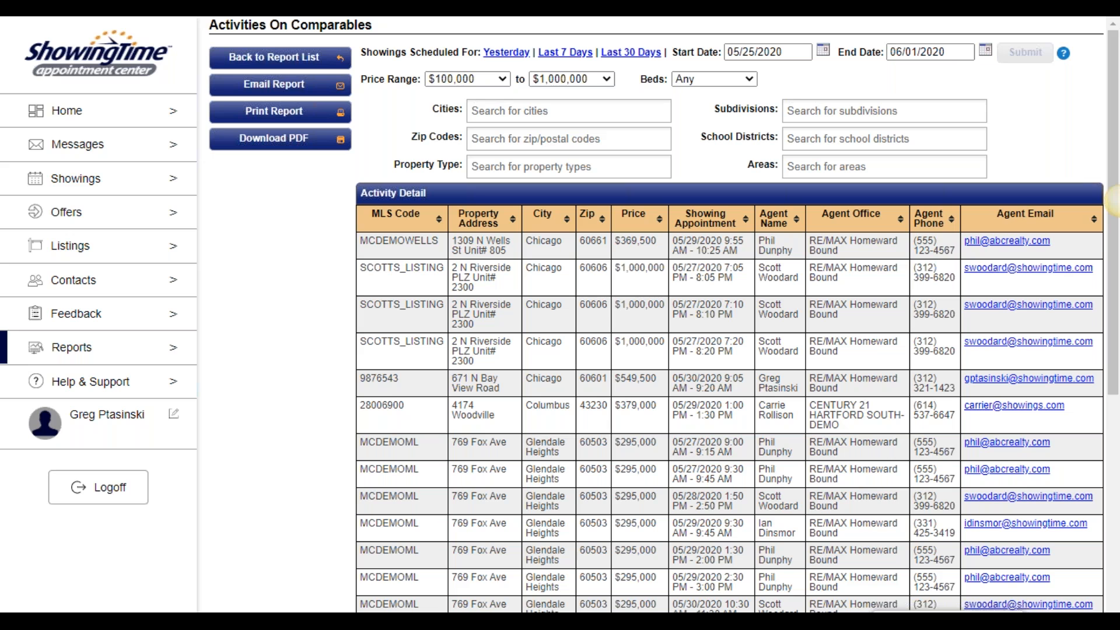
Return to the report list, run the Target Market Analysis with its default criteria, and examine the activity chart and detail table
{"action": "left_click", "coordinate": [308, 64]}
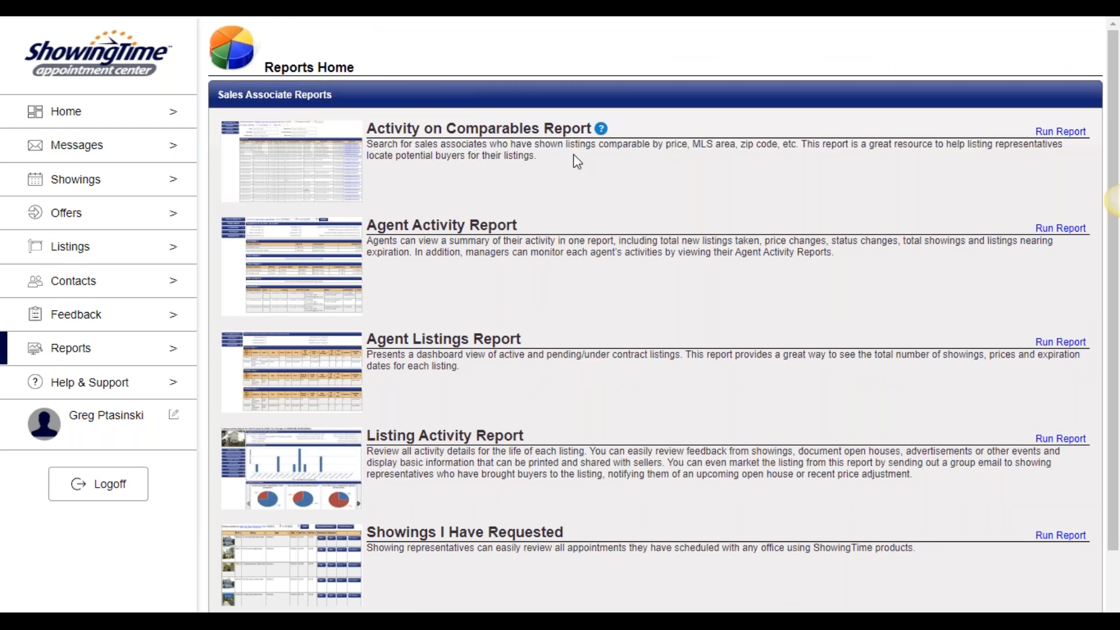
{"action": "scroll", "coordinate": [607, 167], "scroll_direction": "down", "scroll_amount": 3}
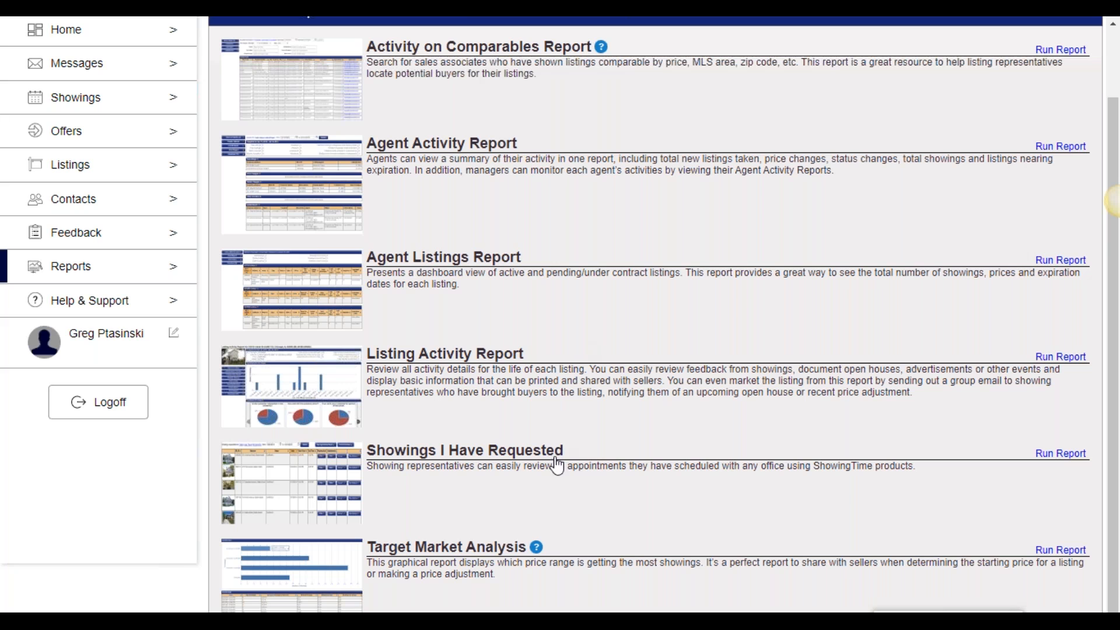
{"action": "left_click", "coordinate": [514, 552]}
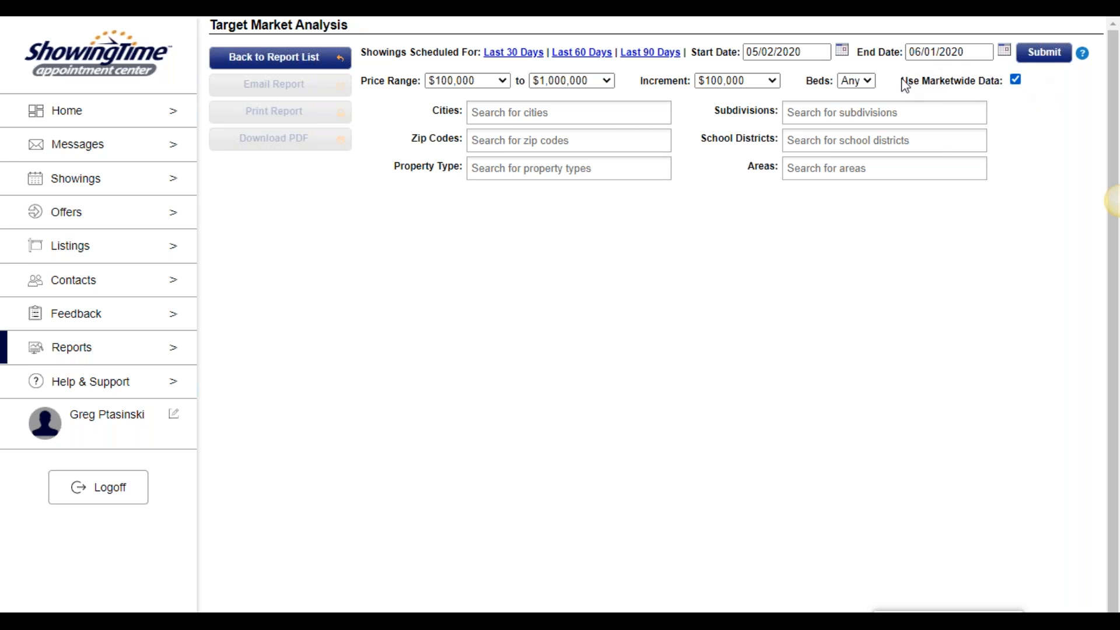
{"action": "left_click", "coordinate": [1044, 56]}
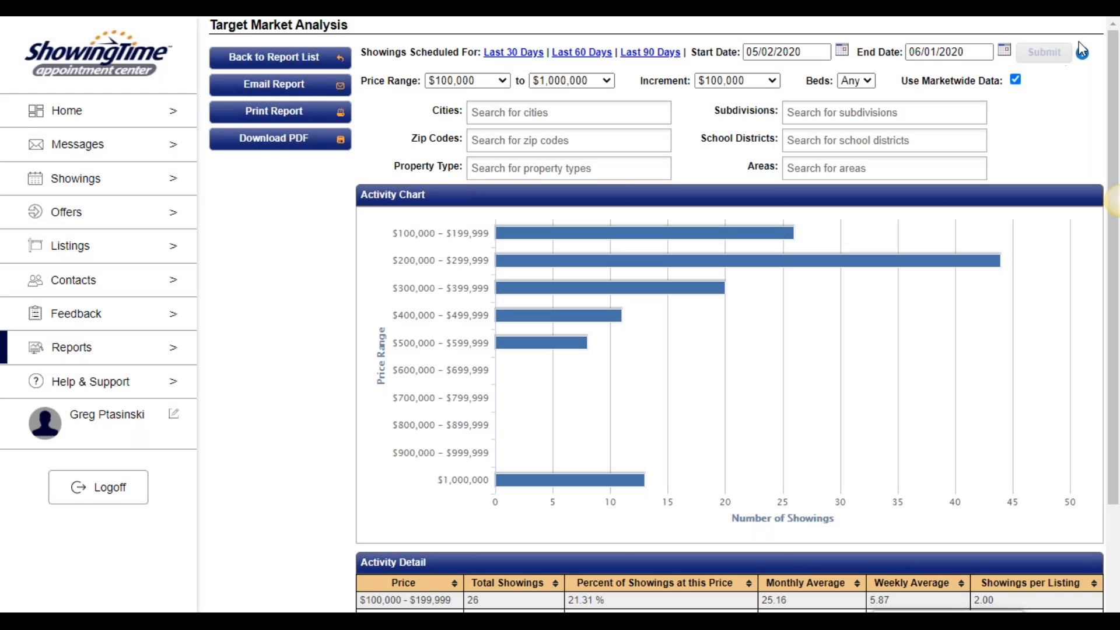
{"action": "scroll", "coordinate": [1050, 114], "scroll_direction": "down", "scroll_amount": 2}
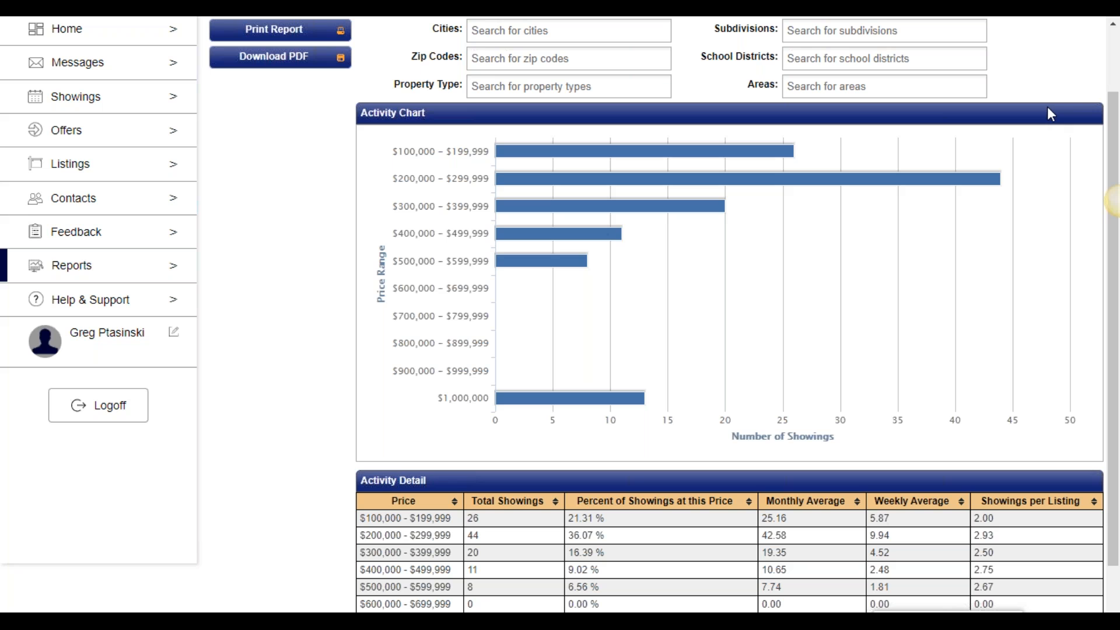
{"action": "left_click_drag", "start_coordinate": [1112, 112], "coordinate": [1116, 133]}
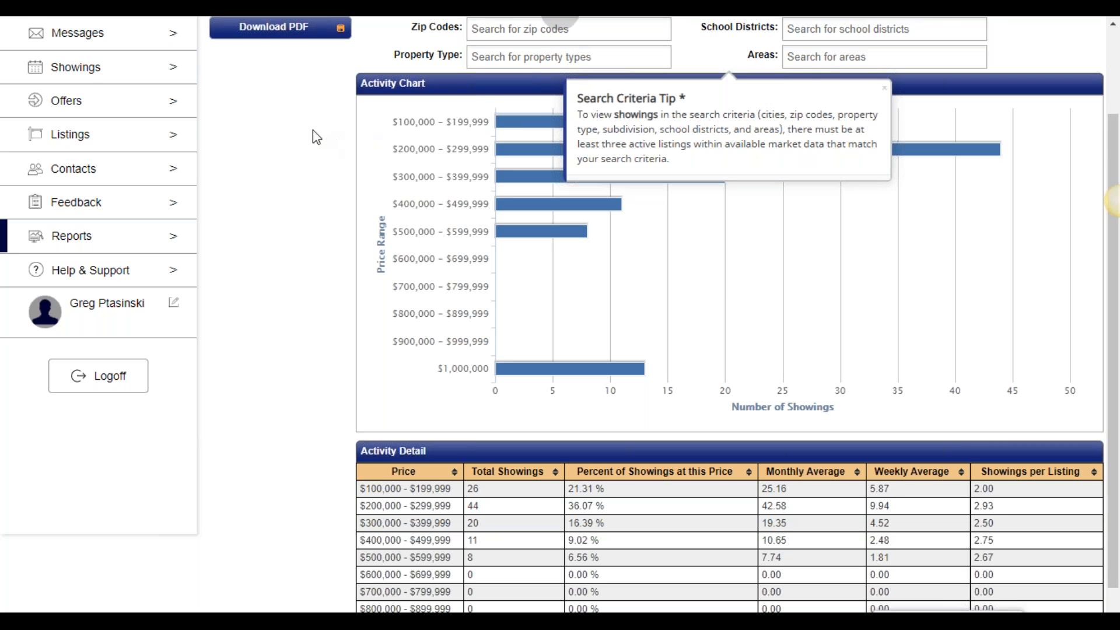
Return to the home dashboard and open the Showings calendar
{"action": "scroll", "coordinate": [306, 128], "scroll_direction": "up", "scroll_amount": 2}
{"action": "left_click", "coordinate": [89, 112]}
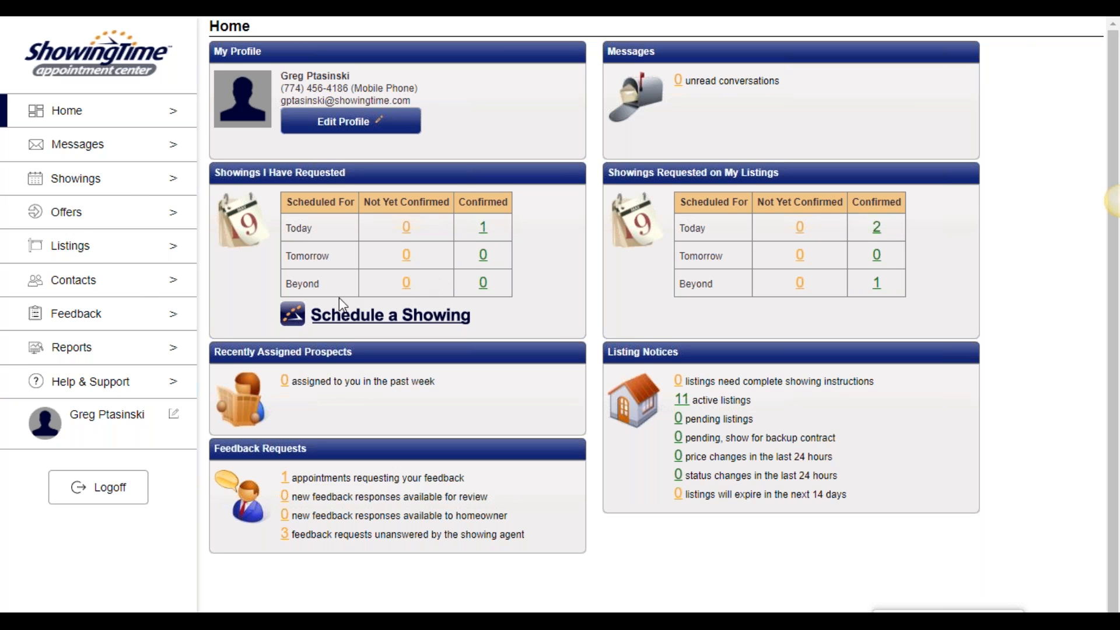
{"action": "left_click", "coordinate": [110, 190]}
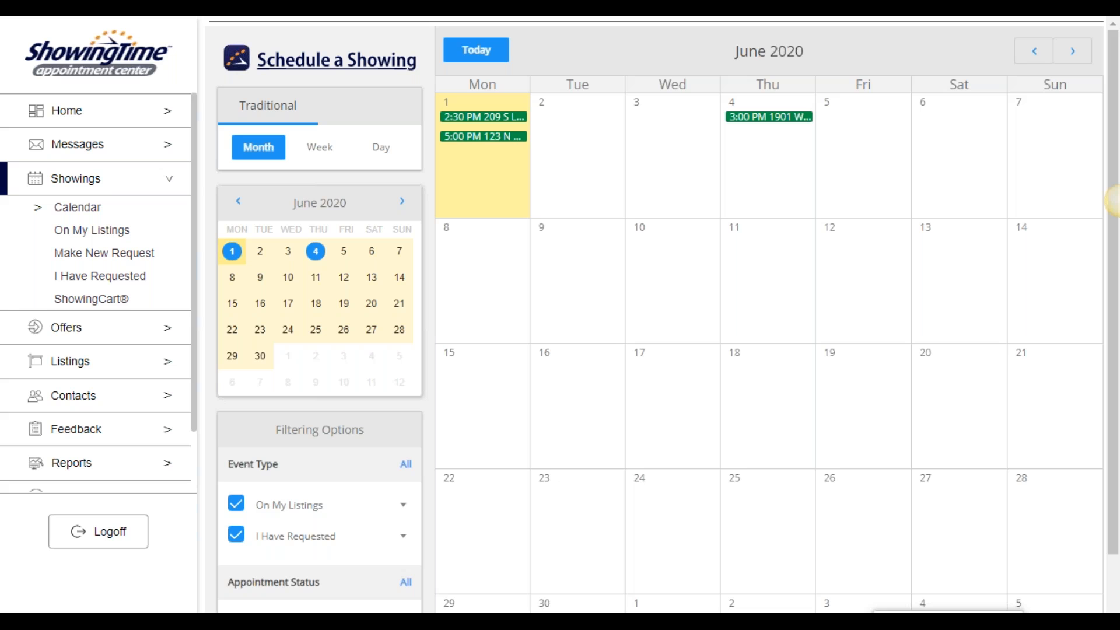
Start a new showing request and search the listings for street number 9712
{"action": "mouse_move", "coordinate": [494, 143]}
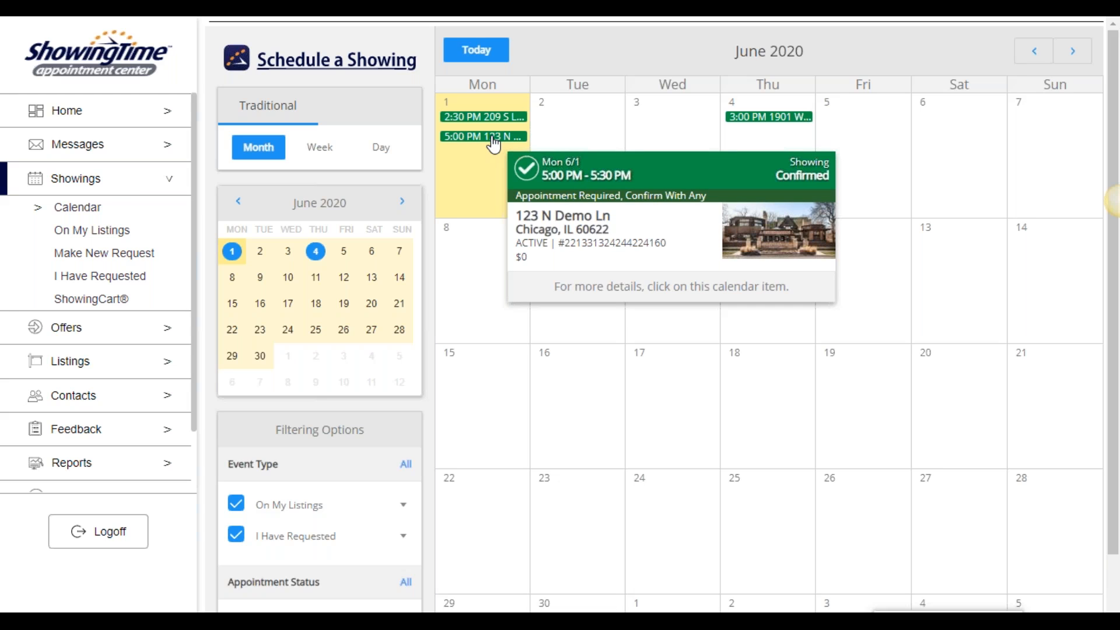
{"action": "left_click", "coordinate": [158, 260]}
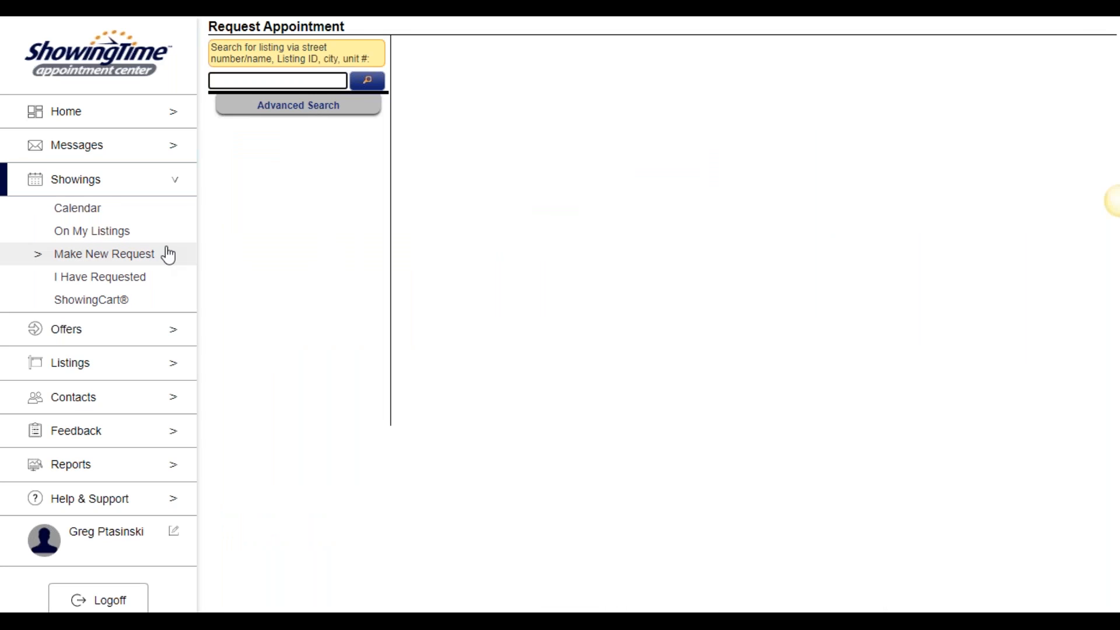
{"action": "type", "text": "9712"}
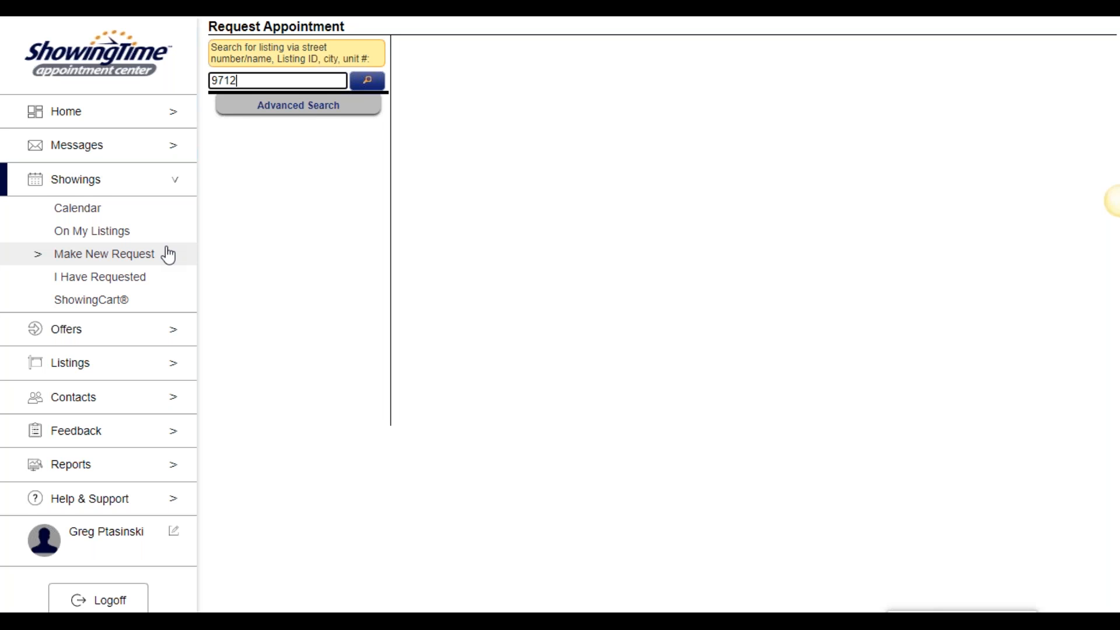
{"action": "left_click", "coordinate": [372, 87]}
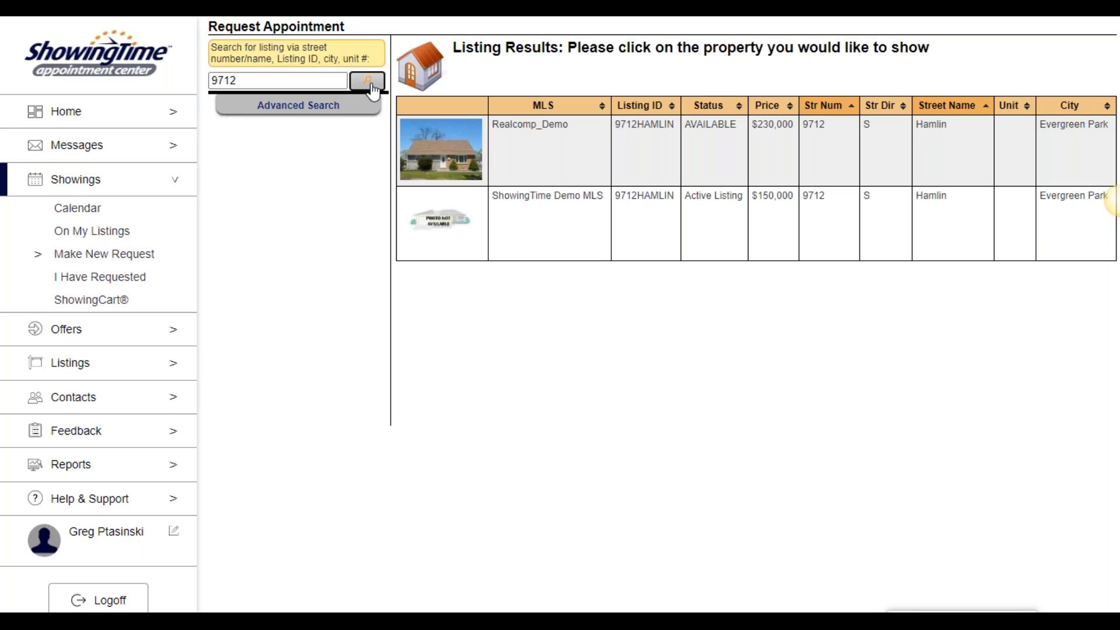
{"action": "left_click", "coordinate": [553, 167]}
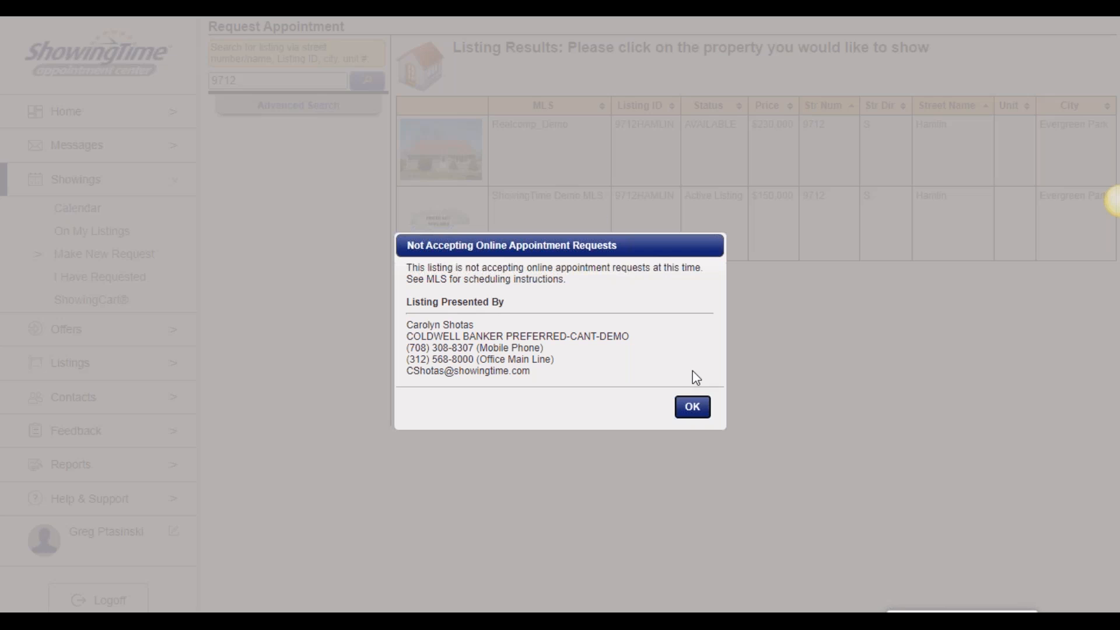
{"action": "left_click", "coordinate": [694, 411]}
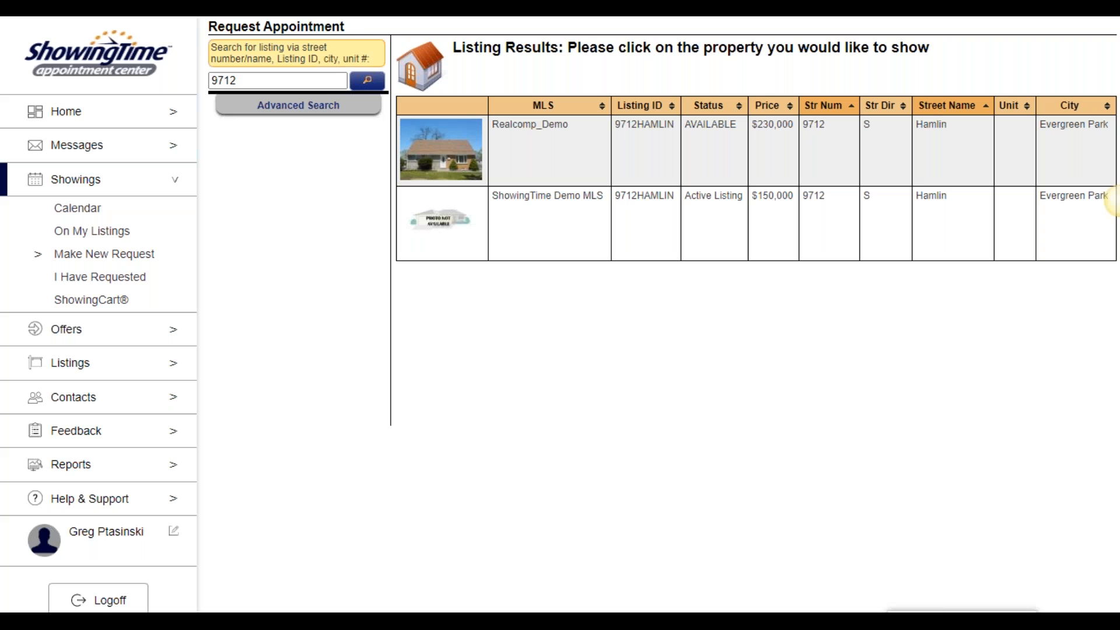
Choose the ShowingTime Demo MLS listing and schedule a single showing starting Tuesday, June 2 at 1:00 pm
{"action": "left_click", "coordinate": [533, 247]}
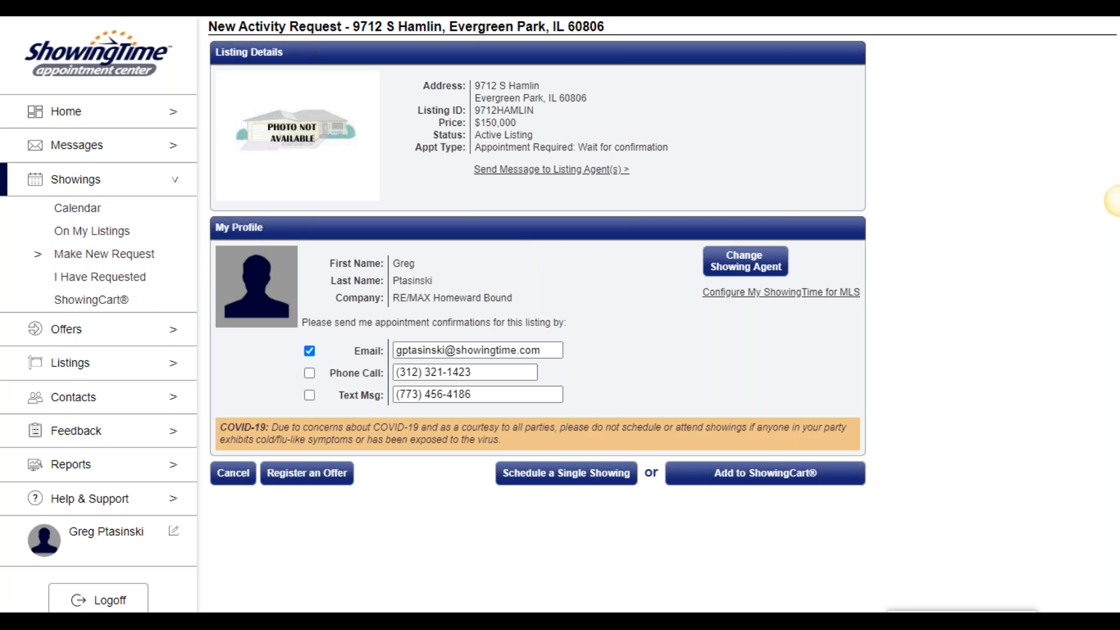
{"action": "left_click", "coordinate": [604, 488]}
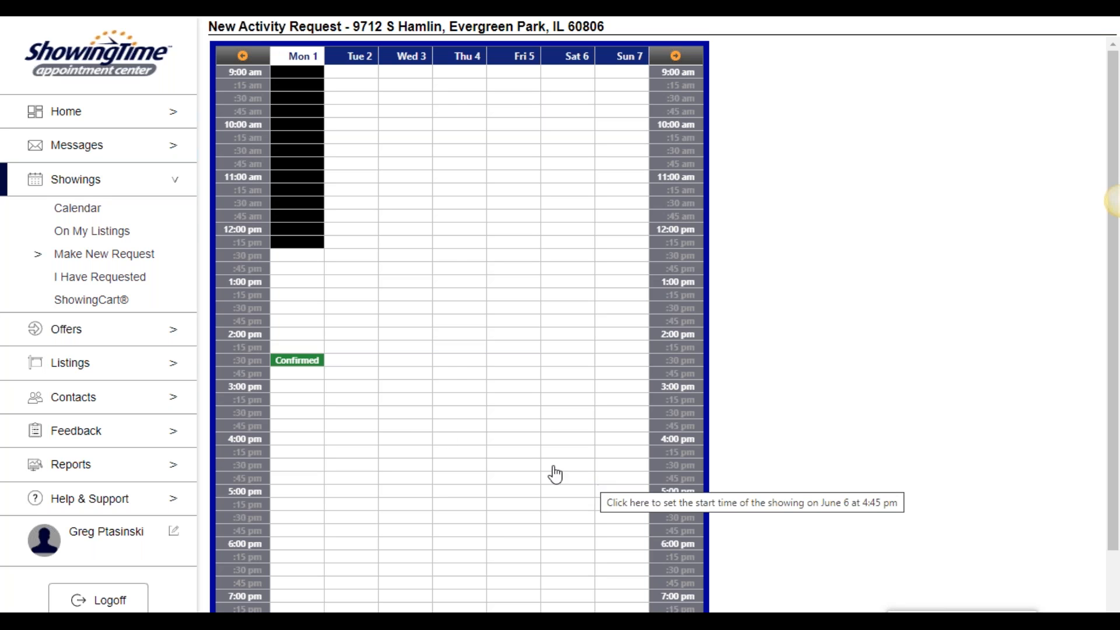
{"action": "left_click", "coordinate": [369, 286]}
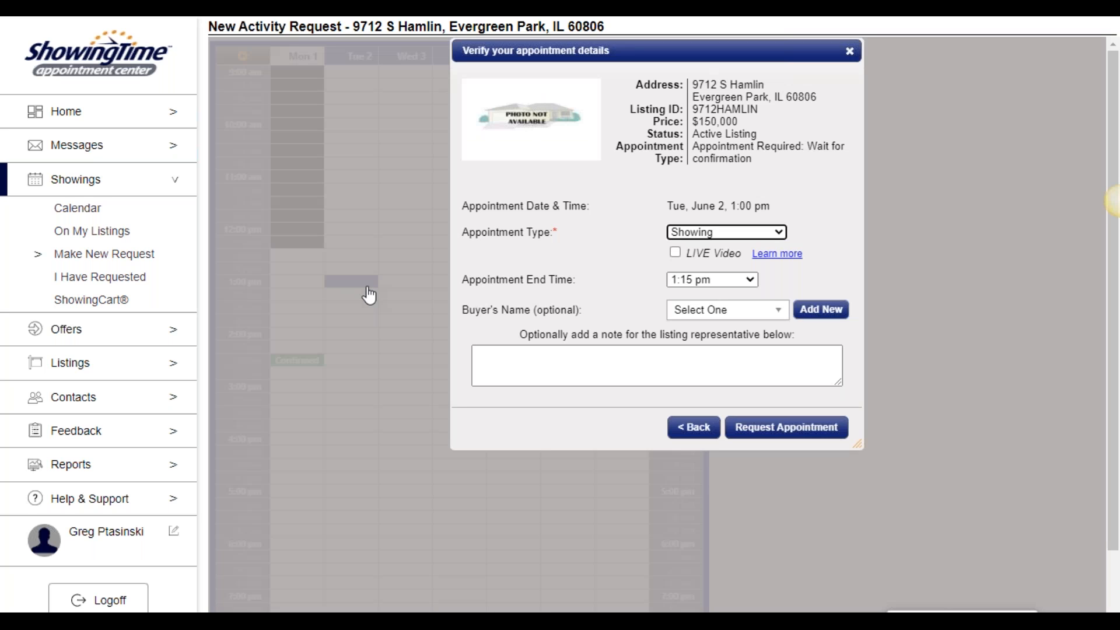
Keep the appointment type as Showing, set the end time to 3:00 pm, and submit the appointment request
{"action": "left_click", "coordinate": [779, 234]}
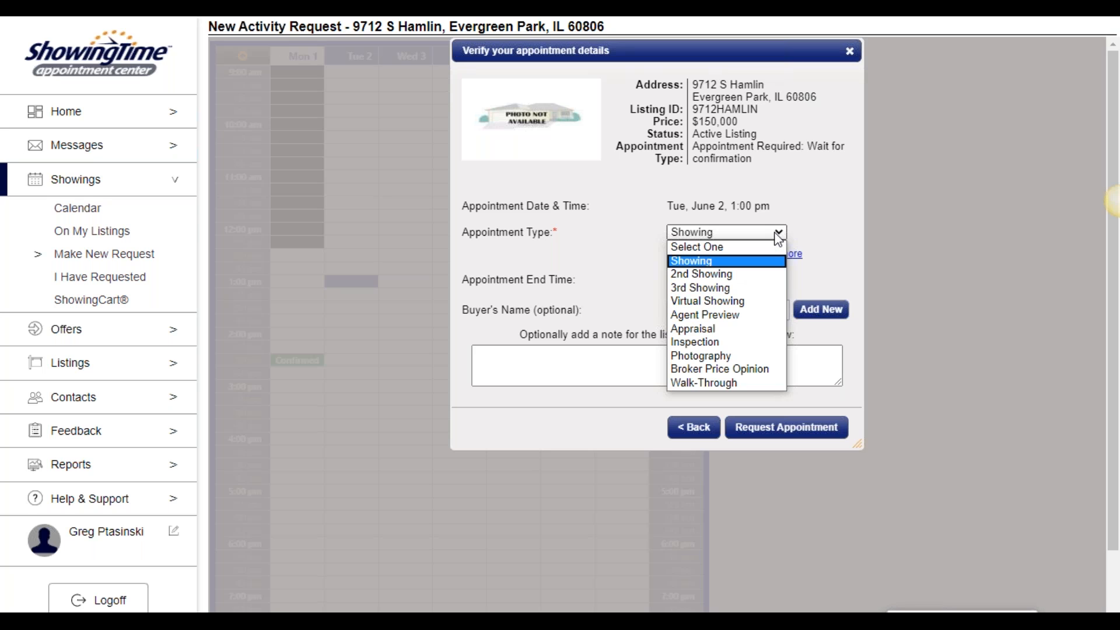
{"action": "left_click", "coordinate": [778, 232]}
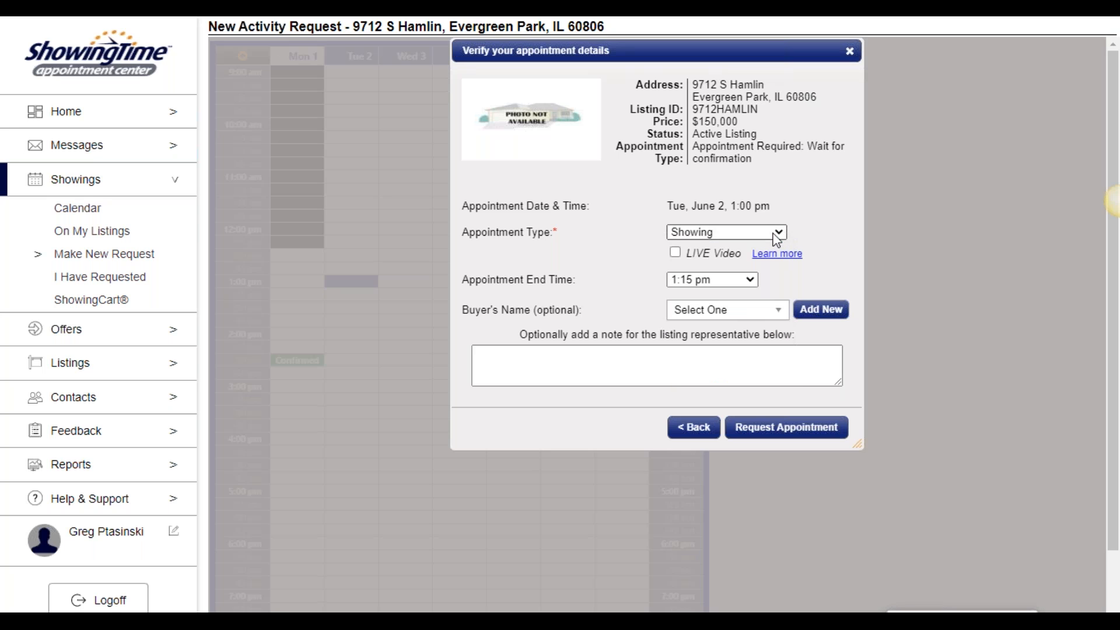
{"action": "left_click", "coordinate": [747, 279]}
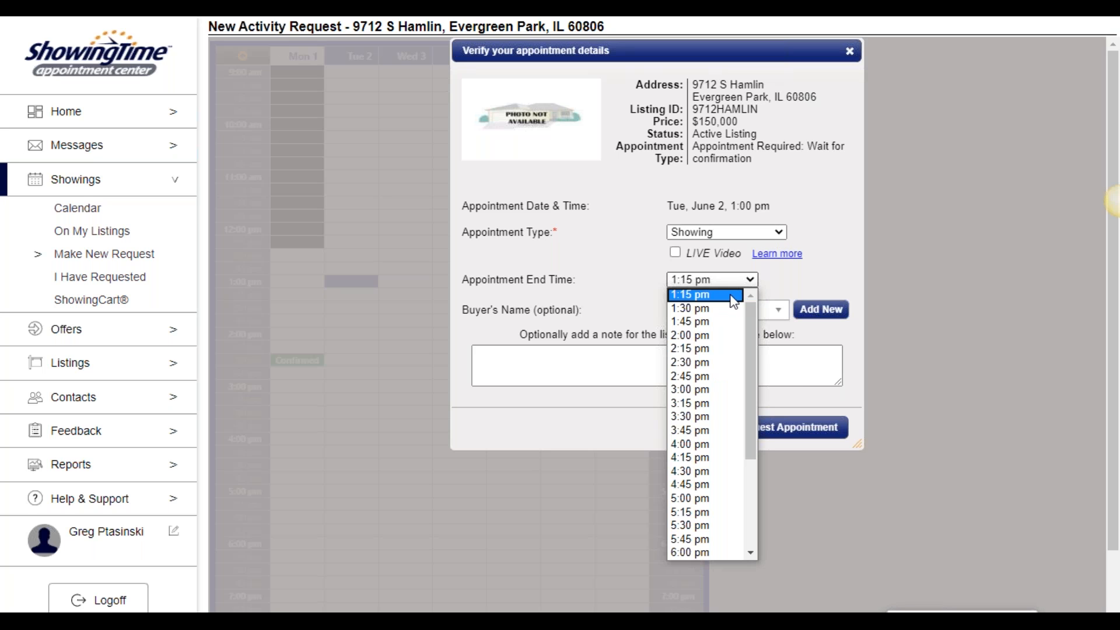
{"action": "left_click", "coordinate": [723, 390]}
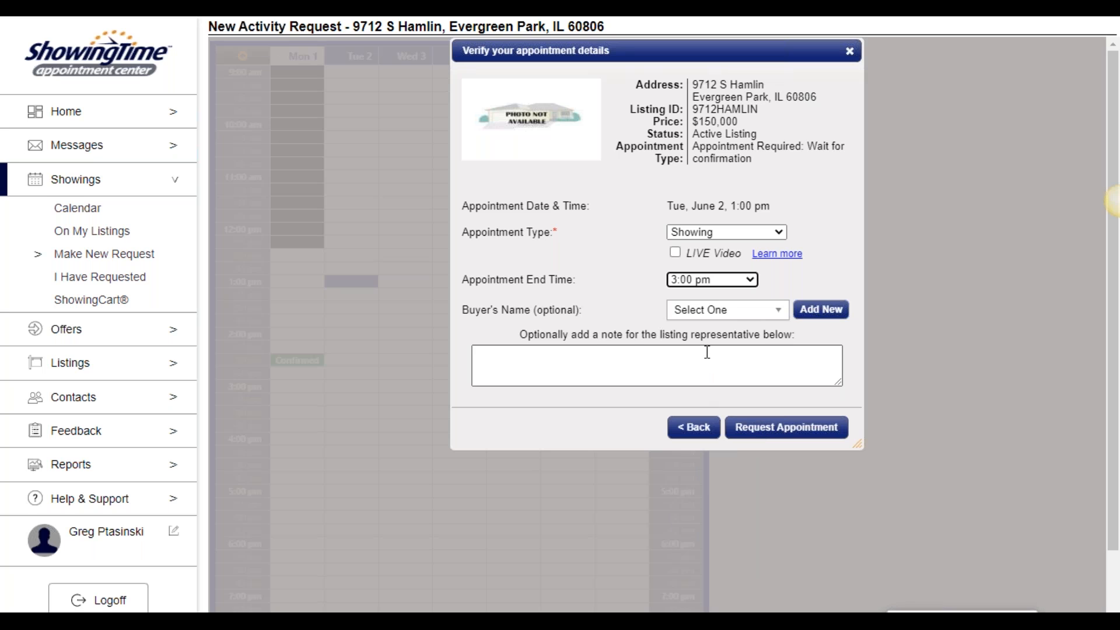
{"action": "left_click", "coordinate": [757, 427]}
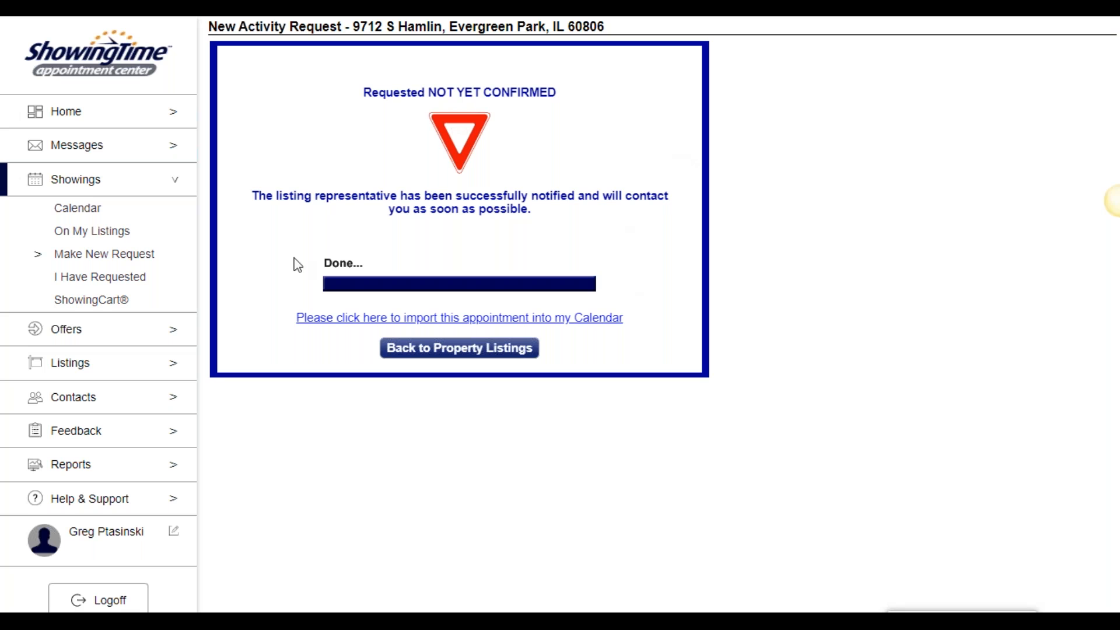
Start a new ShowingCart tour dated 06/02/2020 for the buyer Pablo Picasso
{"action": "left_click", "coordinate": [92, 300]}
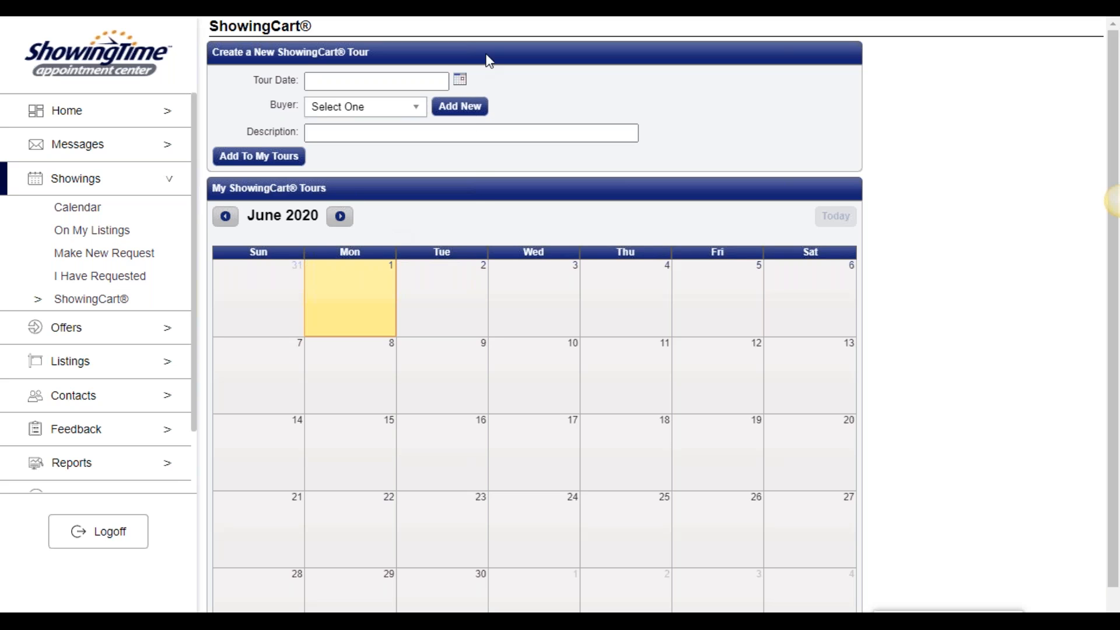
{"action": "left_click", "coordinate": [399, 82]}
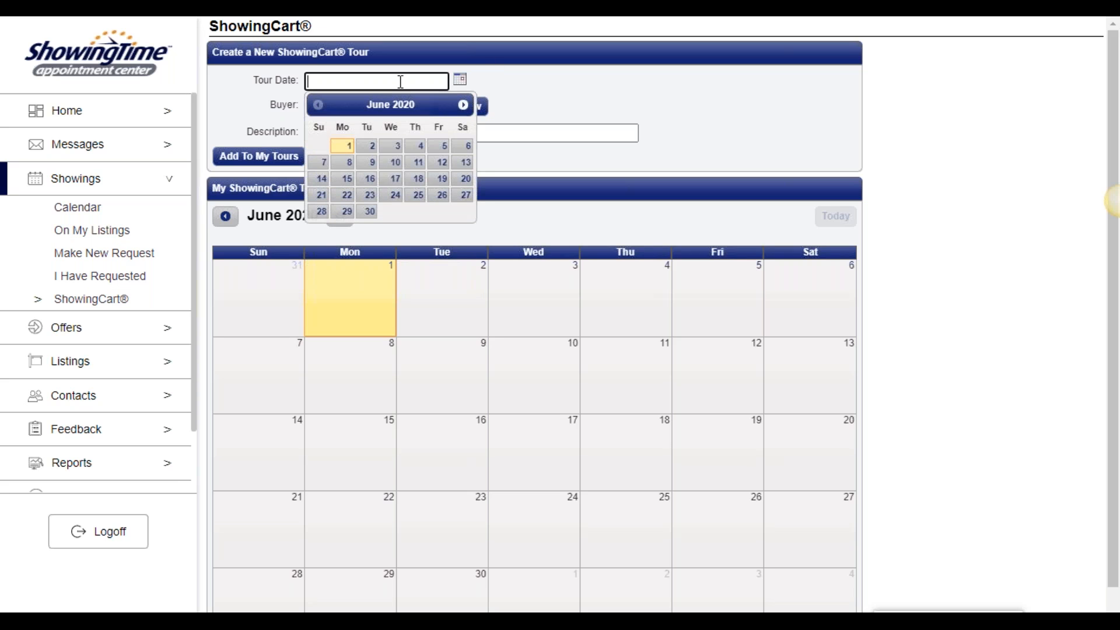
{"action": "left_click", "coordinate": [367, 147]}
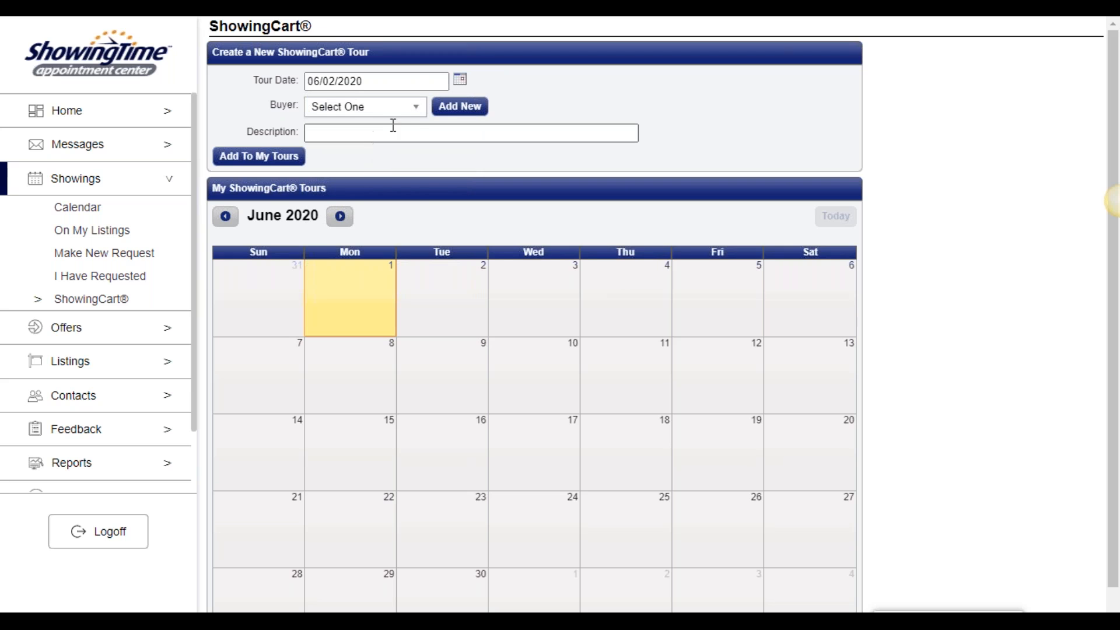
{"action": "left_click", "coordinate": [417, 111]}
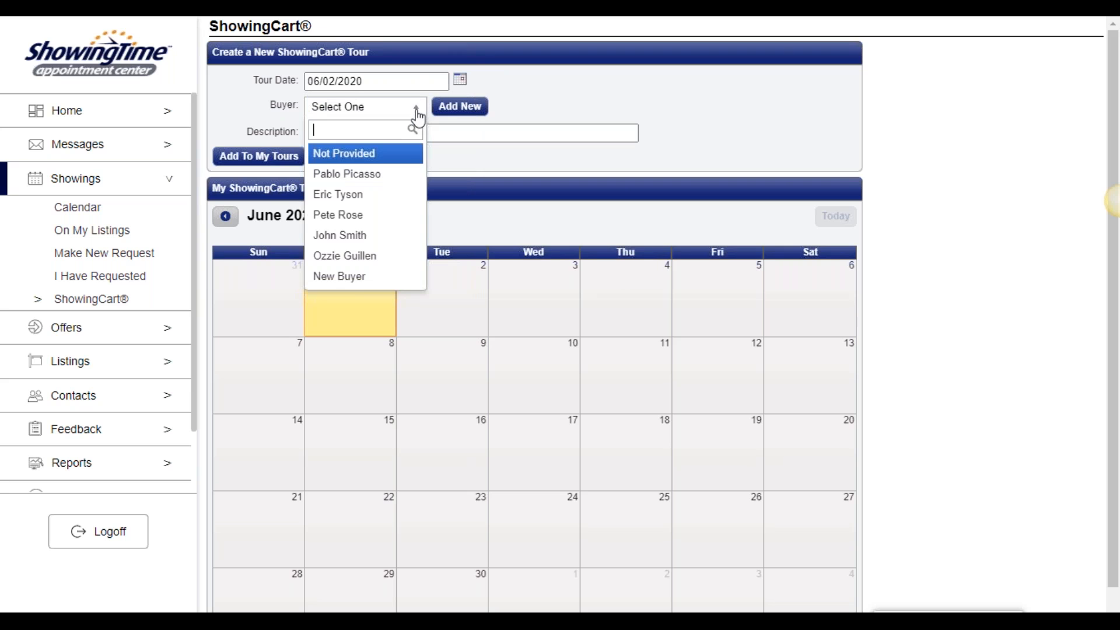
{"action": "left_click", "coordinate": [401, 180]}
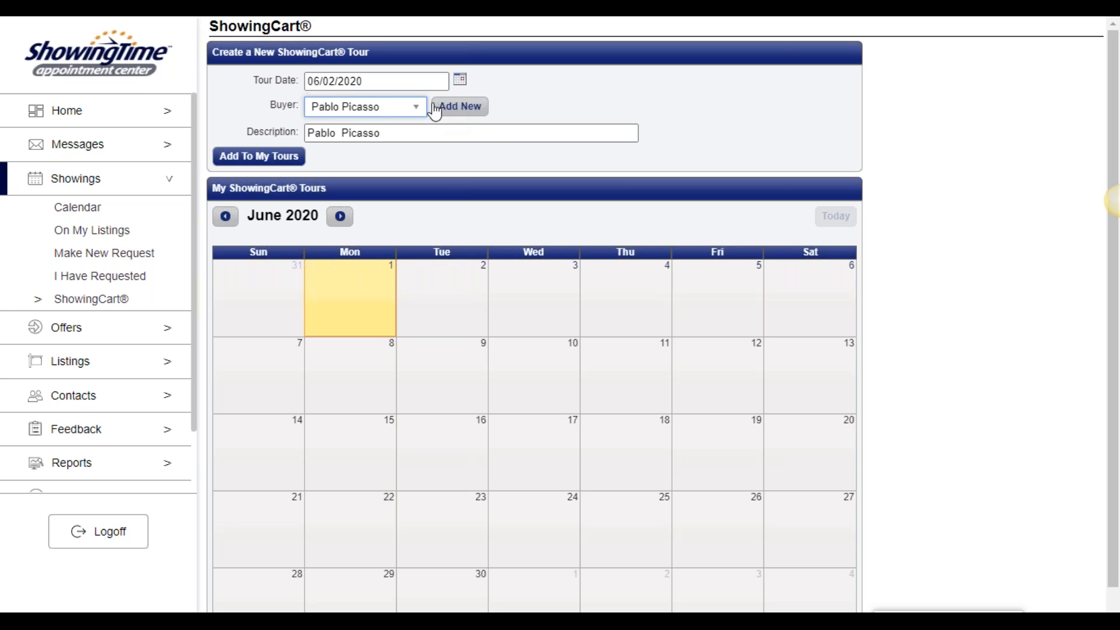
Append "- second tour" to the tour's description and add it to the tours calendar
{"action": "left_click", "coordinate": [389, 133]}
{"action": "type", "text": "-"}
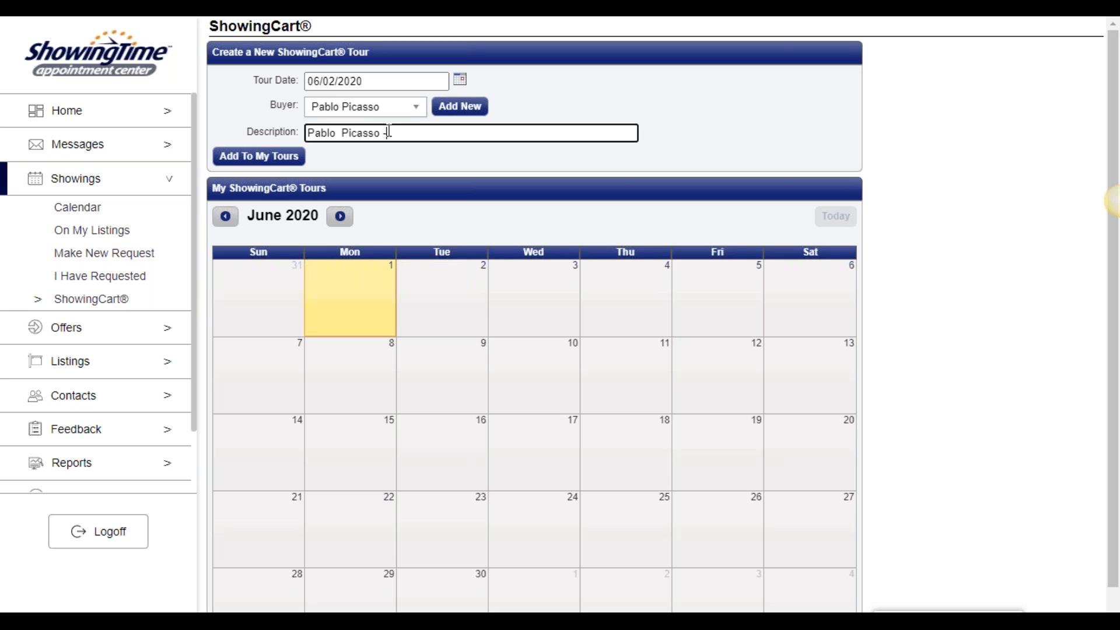
{"action": "type", "text": " second tour"}
{"action": "left_click", "coordinate": [274, 157]}
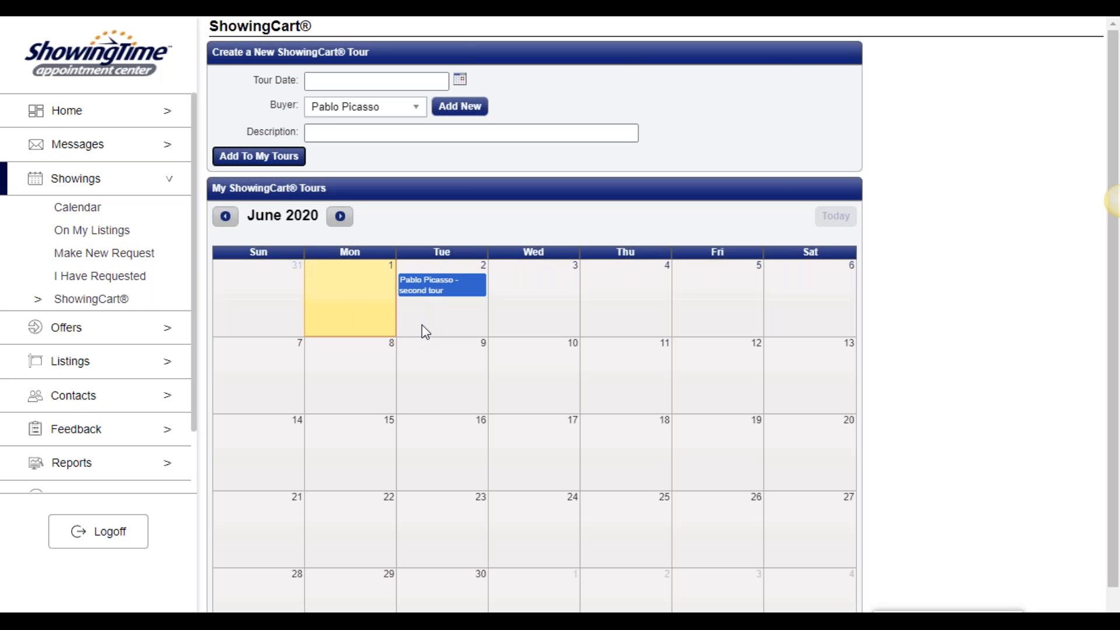
{"action": "left_click", "coordinate": [450, 295]}
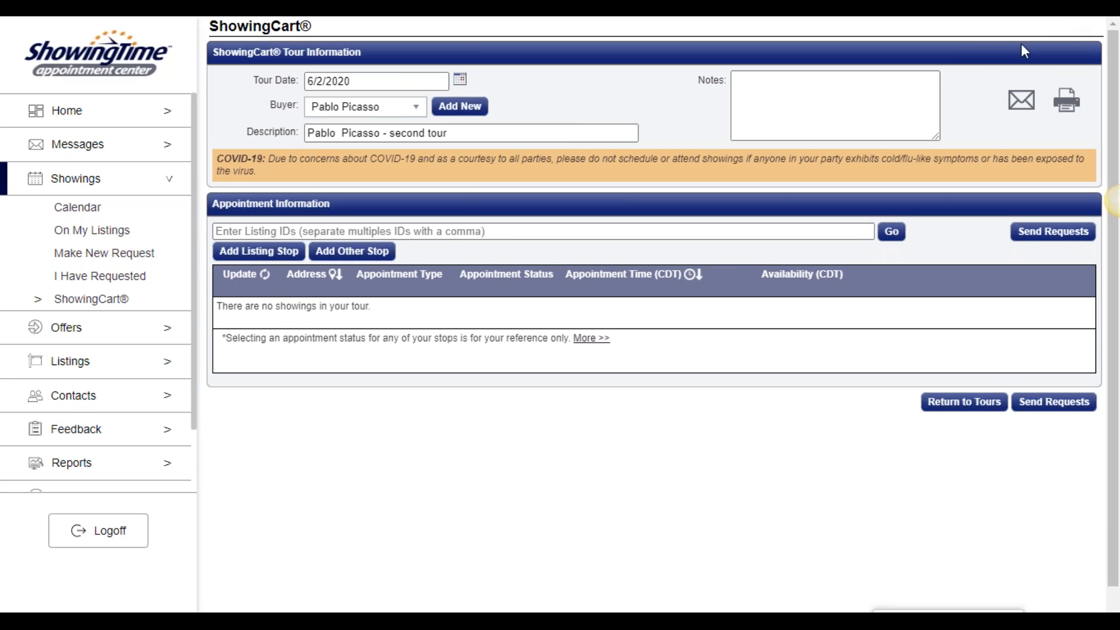
{"action": "left_click", "coordinate": [362, 231]}
{"action": "key", "text": "ctrl+v"}
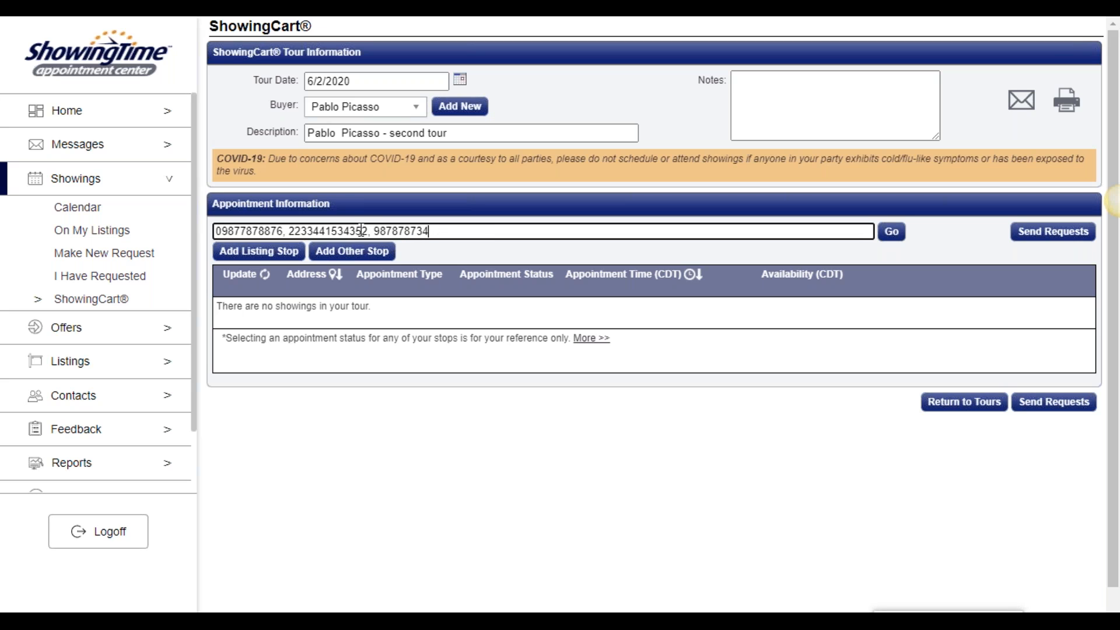
{"action": "left_click", "coordinate": [892, 232]}
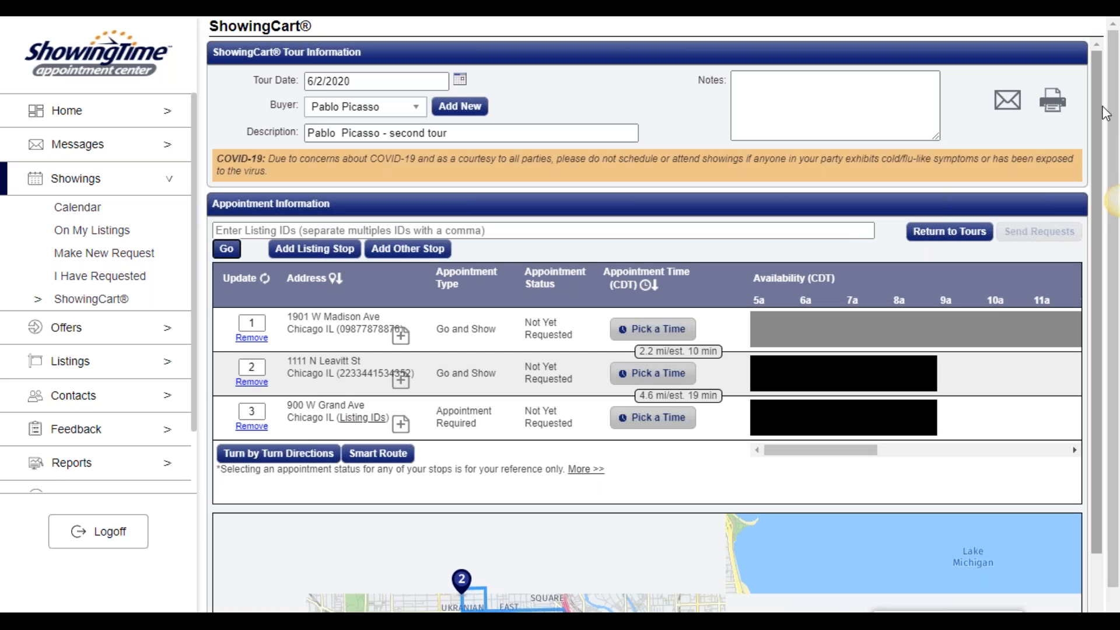
Move the tour's third stop into second place, then reorder the stops with Smart Route
{"action": "scroll", "coordinate": [1096, 214], "scroll_direction": "down", "scroll_amount": 2}
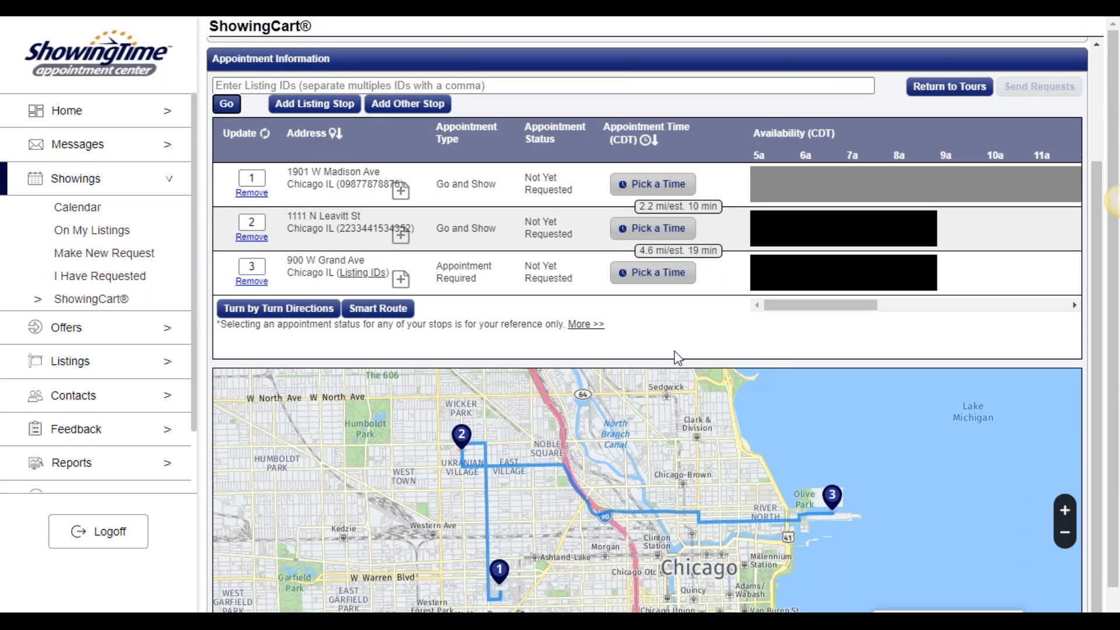
{"action": "left_click_drag", "start_coordinate": [494, 279], "coordinate": [495, 234]}
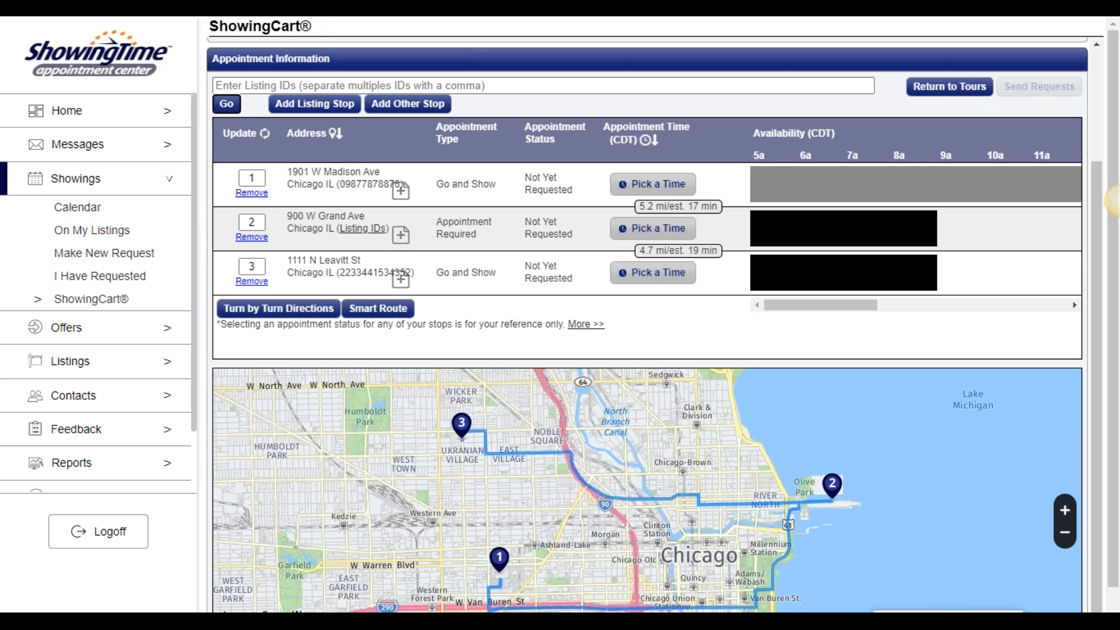
{"action": "left_click", "coordinate": [385, 315]}
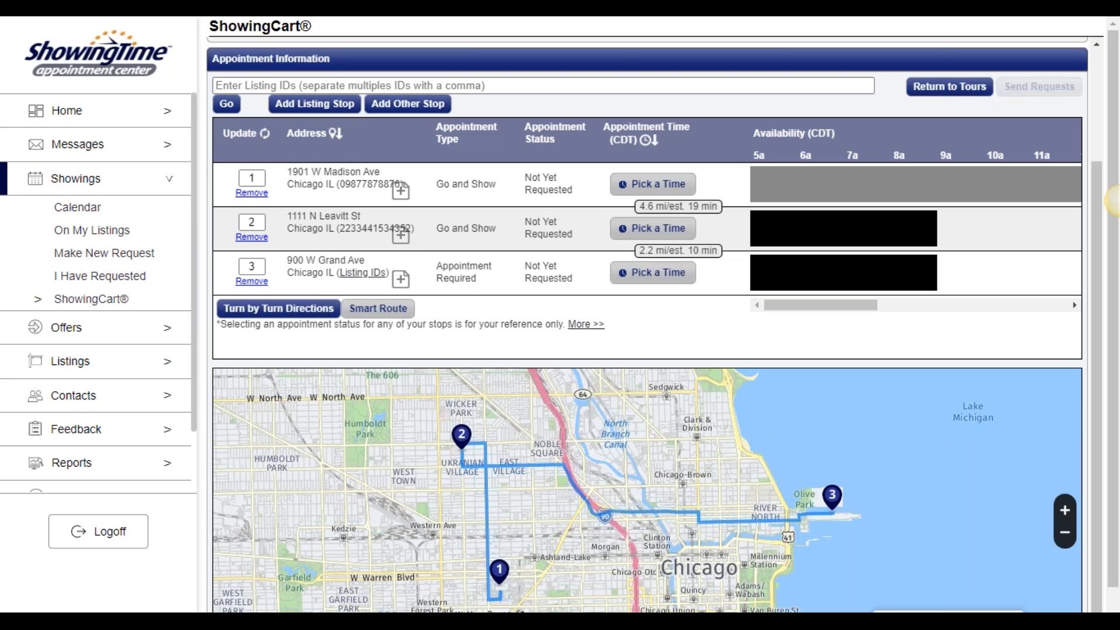
Review the tour's turn-by-turn directions, rerun Smart Route, and return to the full map view
{"action": "left_click", "coordinate": [300, 310]}
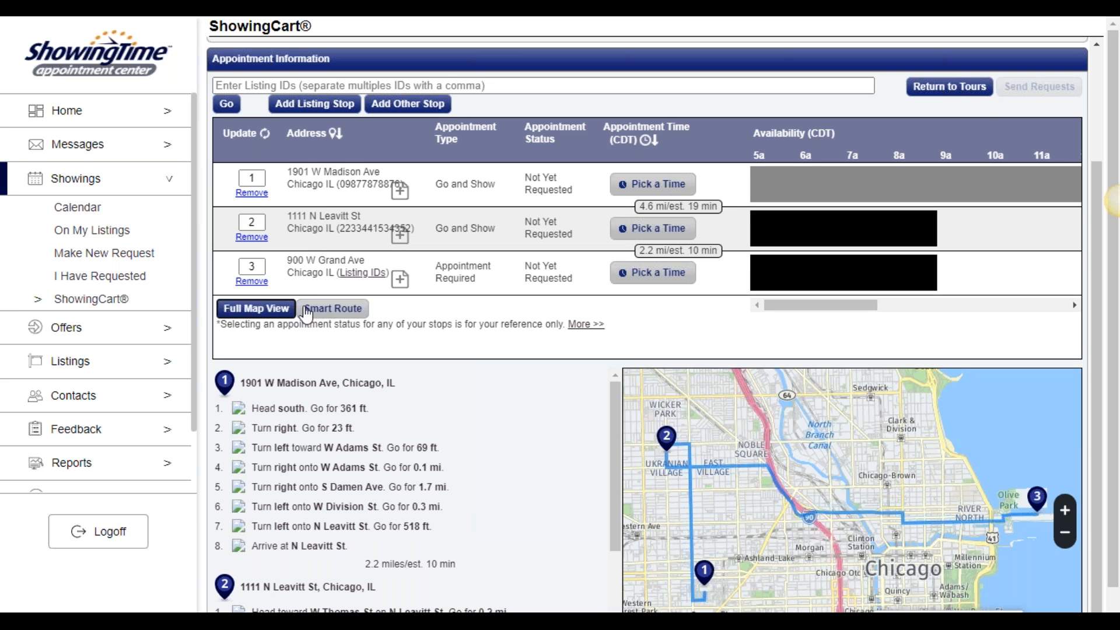
{"action": "left_click", "coordinate": [318, 318]}
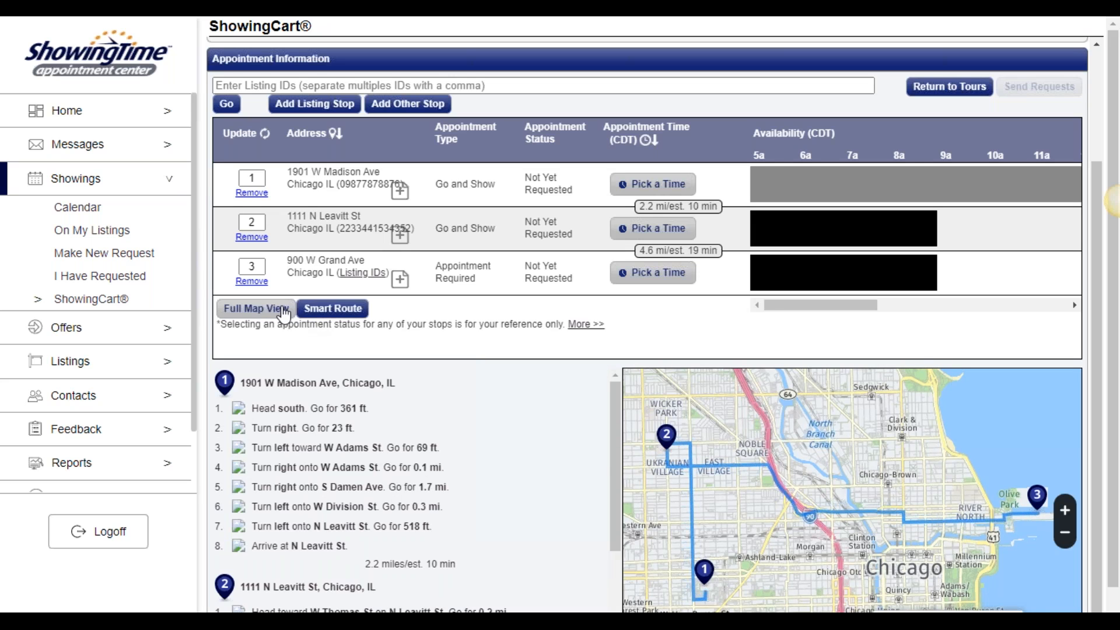
{"action": "left_click", "coordinate": [260, 309]}
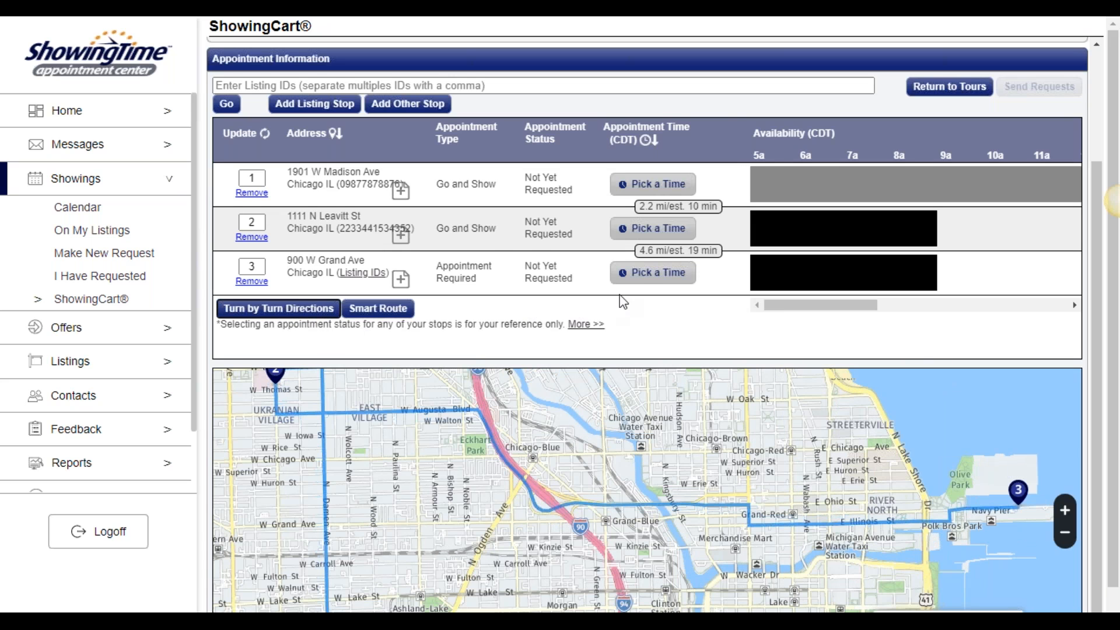
Review the appointment time form for the tour's first stop and close it without saving
{"action": "left_click", "coordinate": [651, 187]}
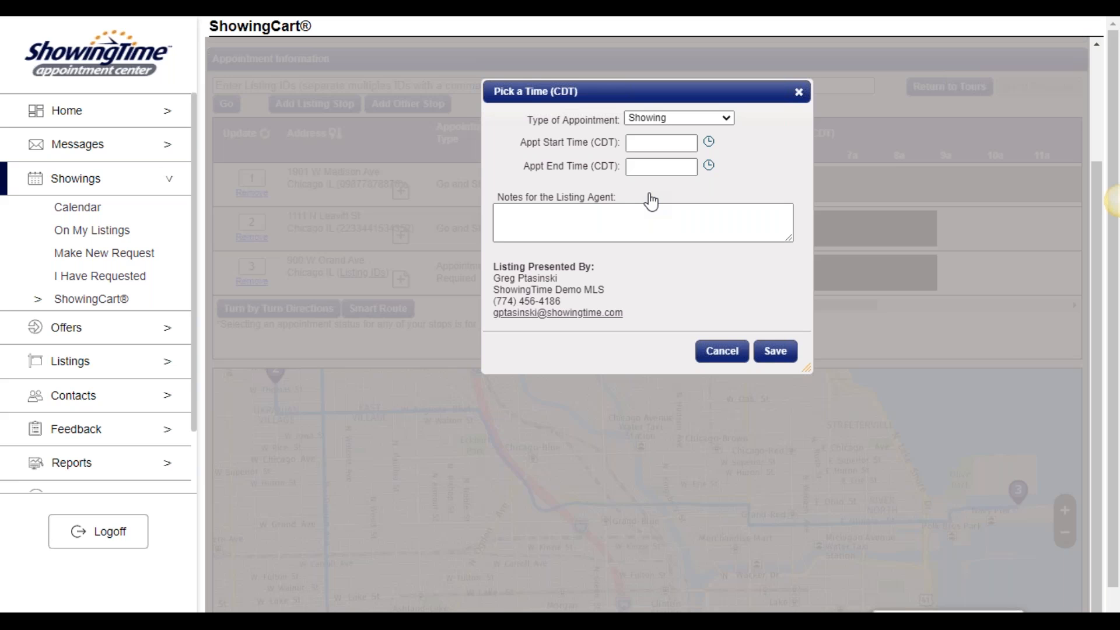
{"action": "left_click", "coordinate": [797, 95]}
{"action": "scroll", "coordinate": [1068, 243], "scroll_direction": "up", "scroll_amount": 3}
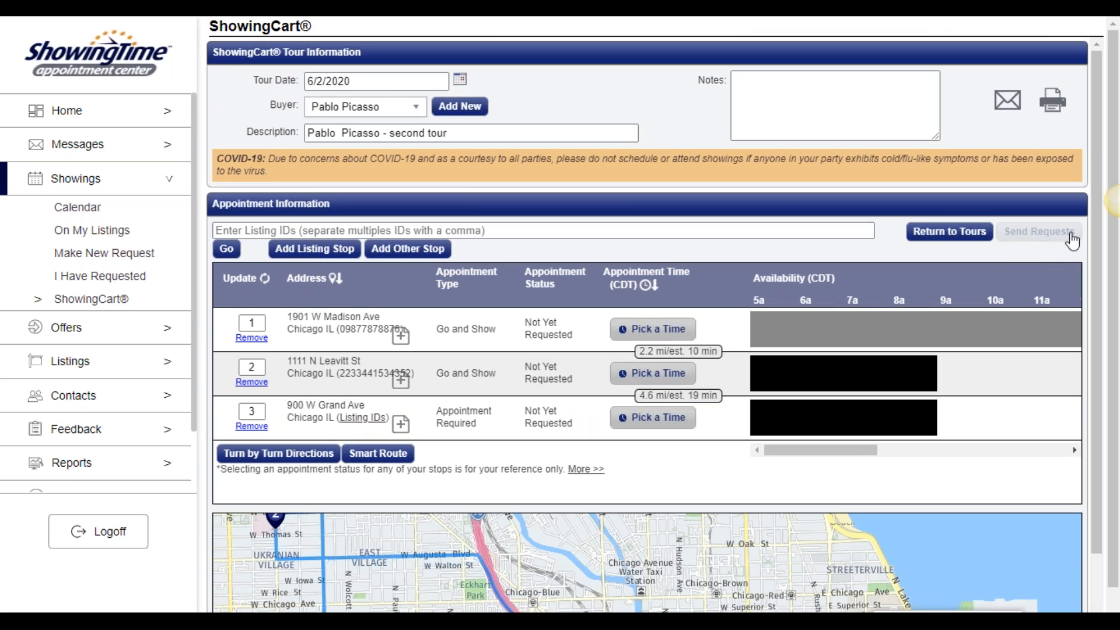
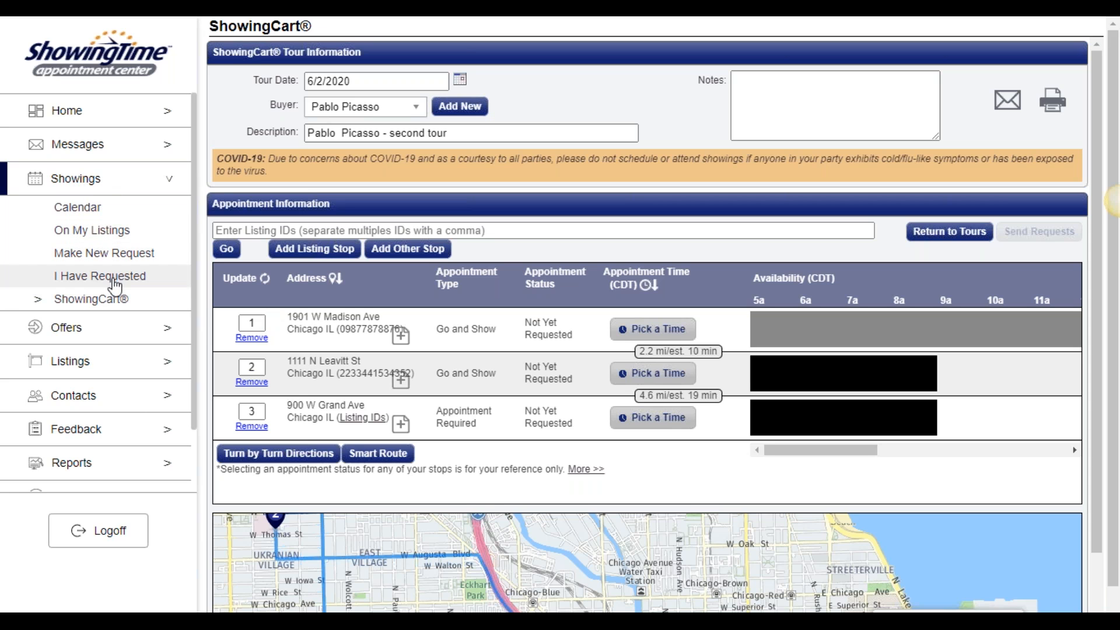
View the showings requested on my listings and open the details of the June 1, 2:30 PM appointment
{"action": "left_click", "coordinate": [135, 232]}
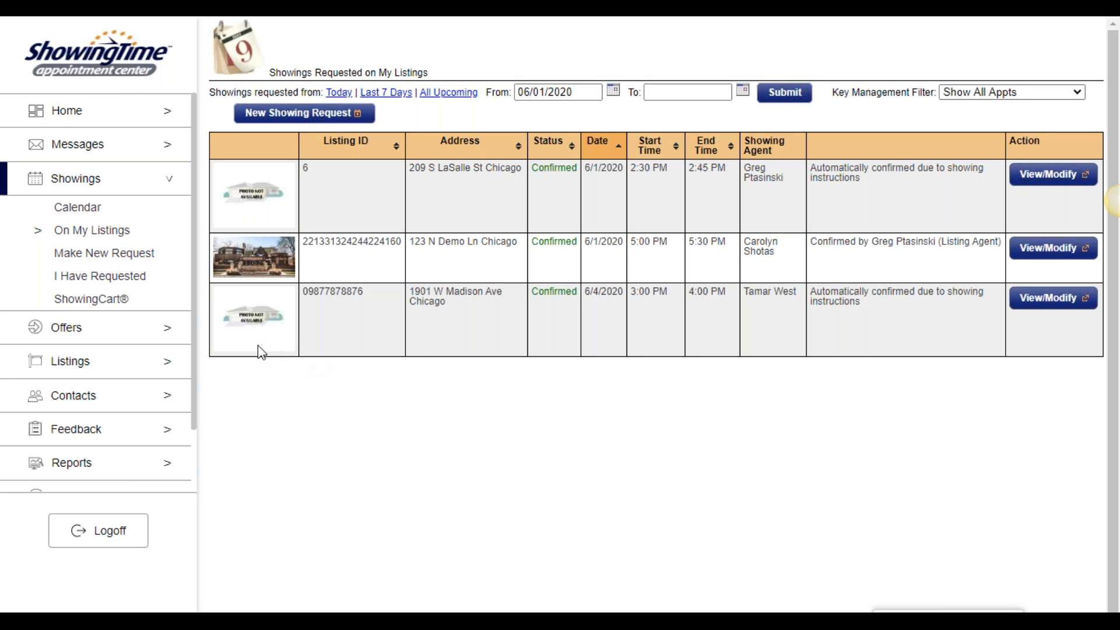
{"action": "left_click", "coordinate": [1019, 177]}
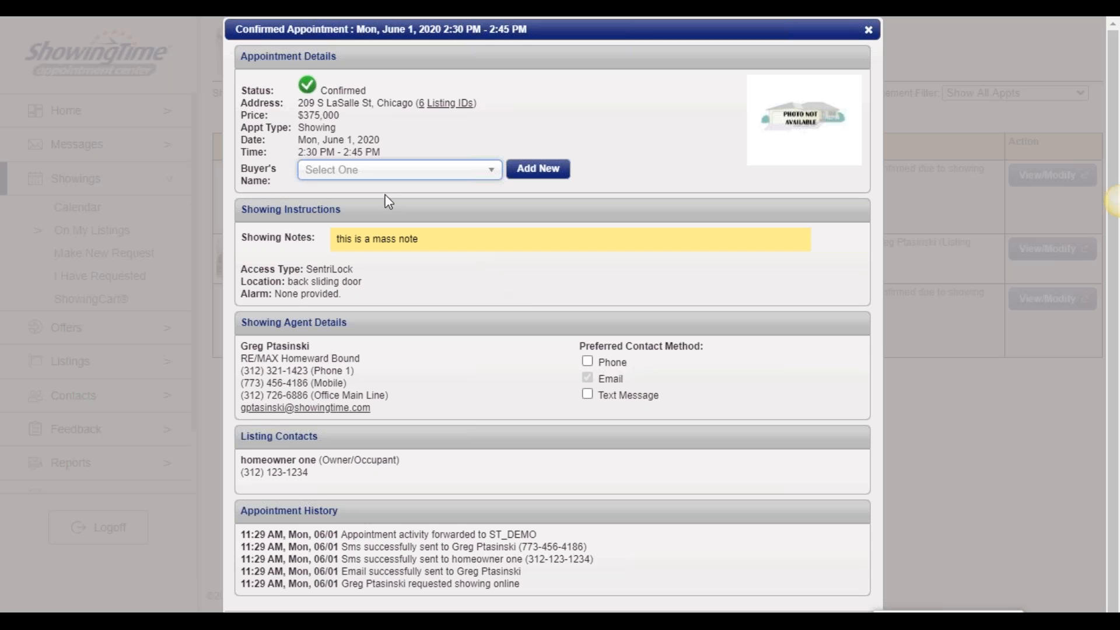
Close the June 1 appointment, list the showings I have requested, and review the May 30, 9:05 AM appointment's details before closing them
{"action": "scroll", "coordinate": [474, 260], "scroll_direction": "down", "scroll_amount": 1}
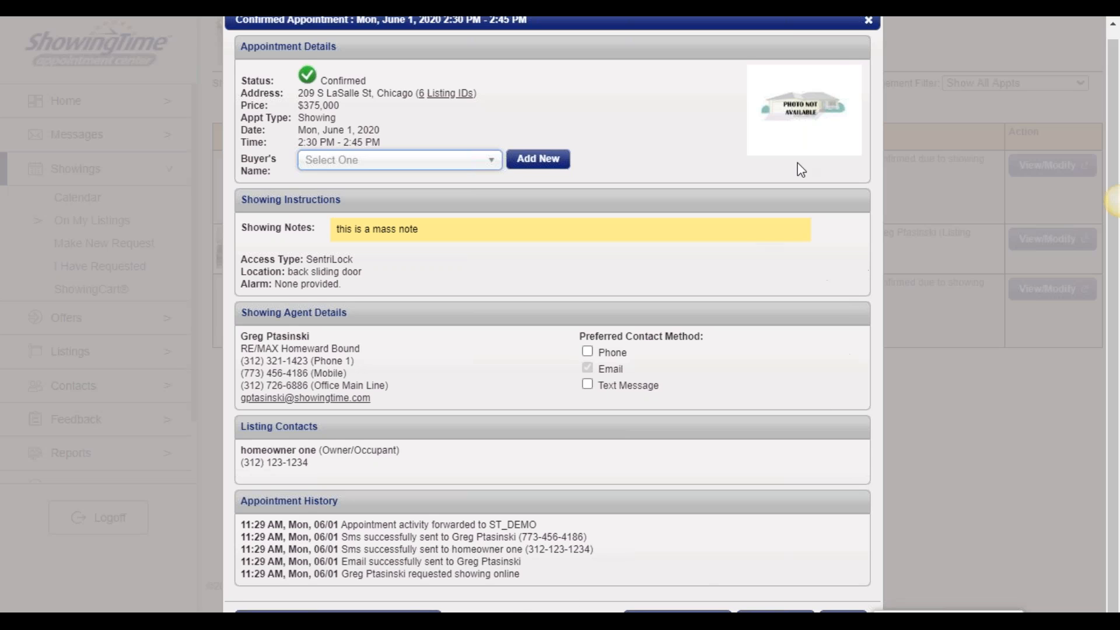
{"action": "left_click", "coordinate": [868, 24]}
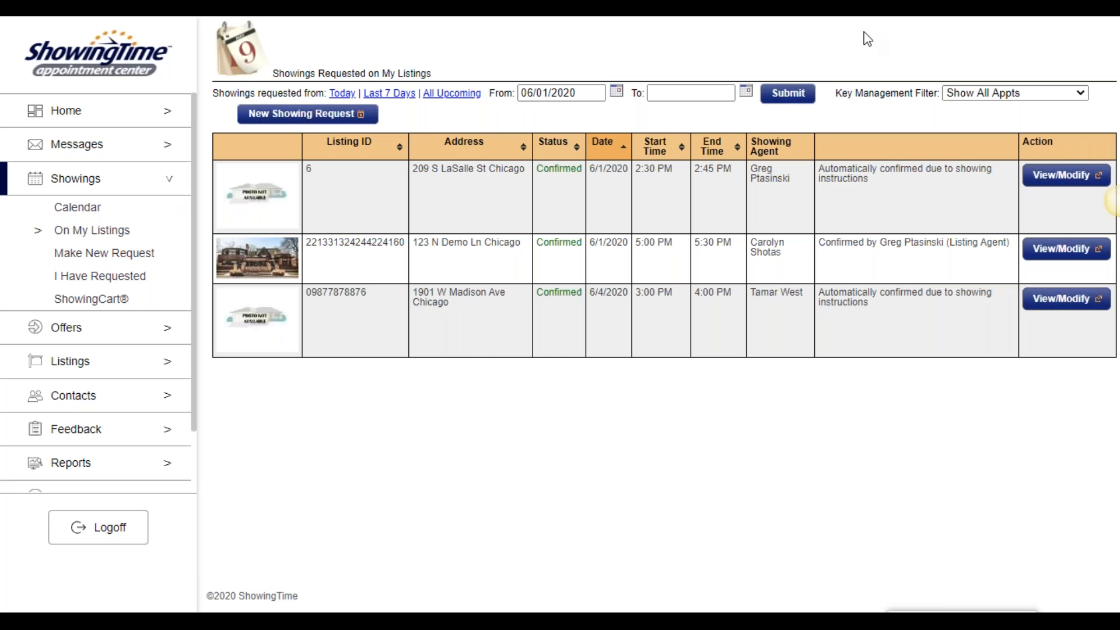
{"action": "left_click", "coordinate": [156, 290]}
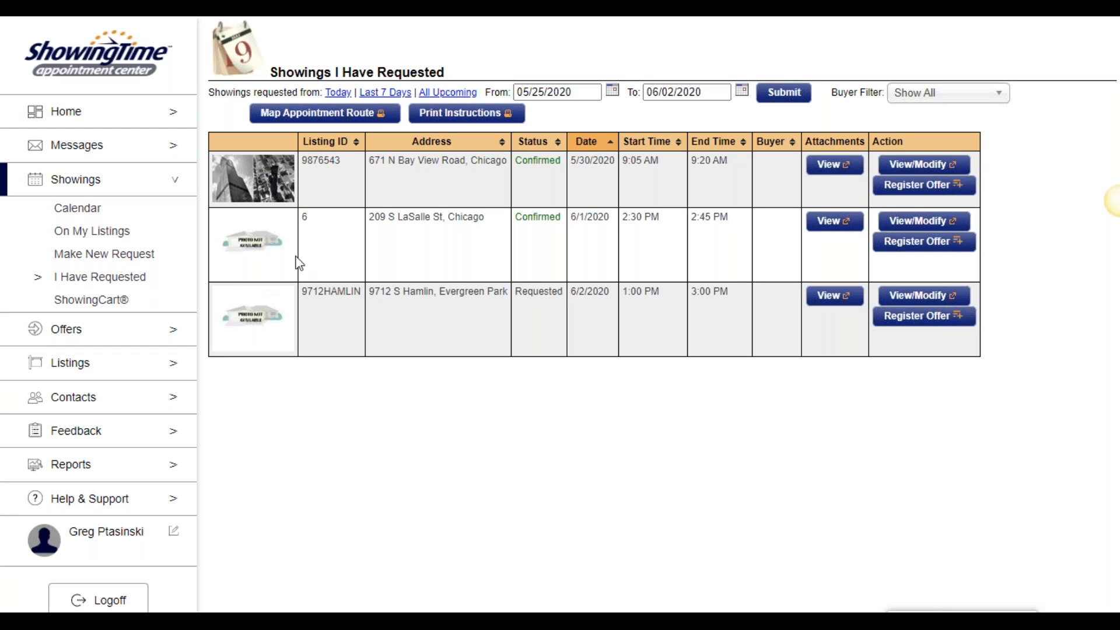
{"action": "left_click", "coordinate": [914, 167]}
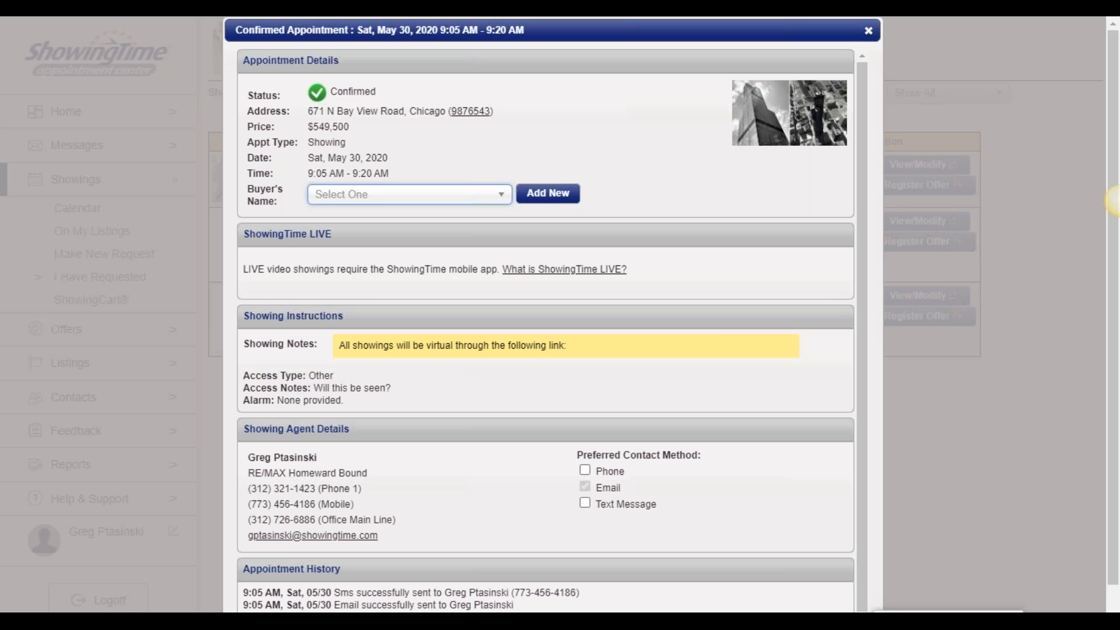
{"action": "left_click", "coordinate": [876, 36]}
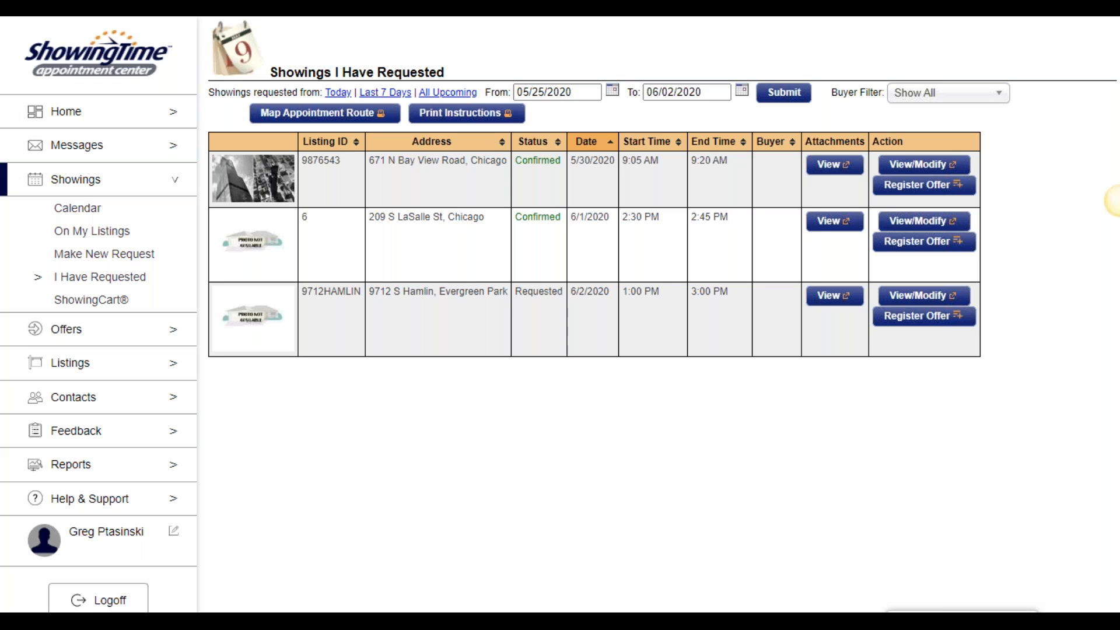
Review the home page summary and compare feedback on my listings with feedback for listings I have shown
{"action": "left_click", "coordinate": [119, 117]}
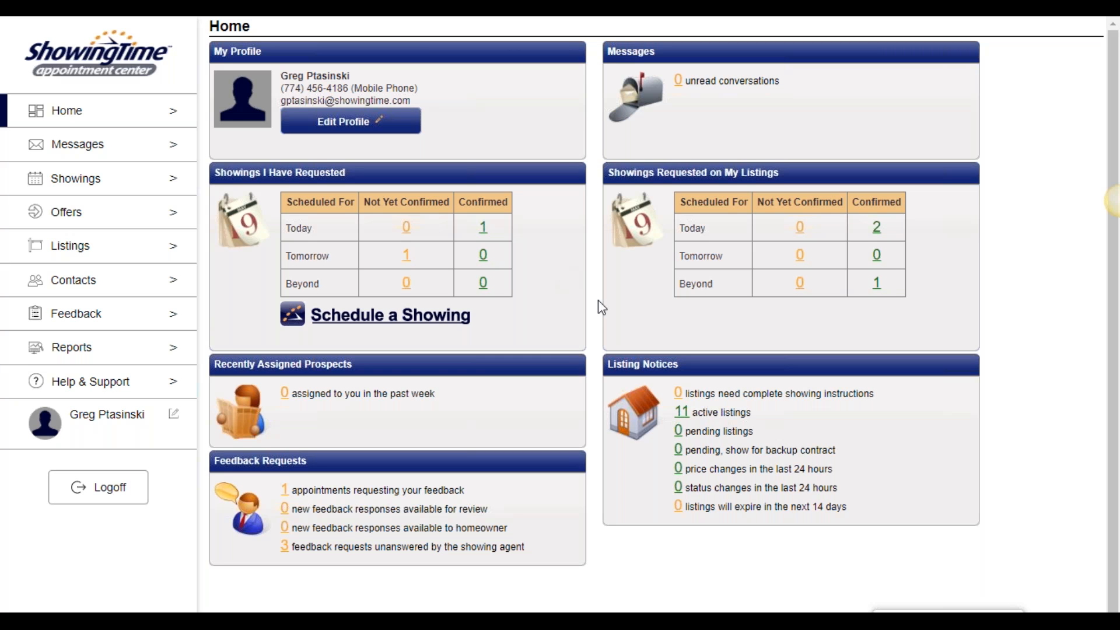
{"action": "left_click", "coordinate": [136, 324]}
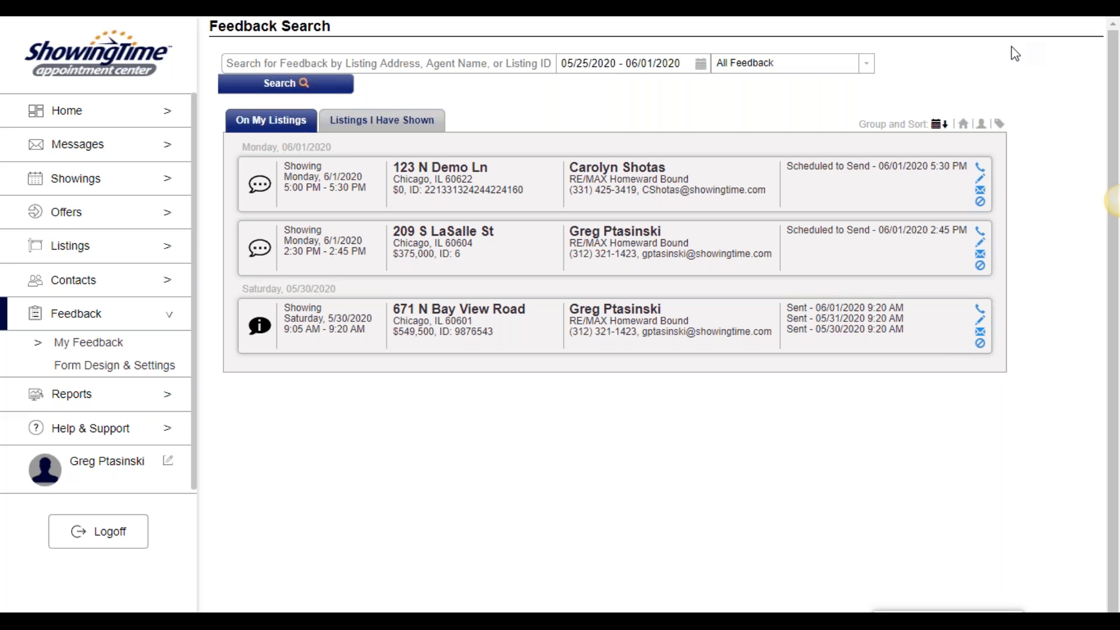
{"action": "left_click", "coordinate": [396, 120]}
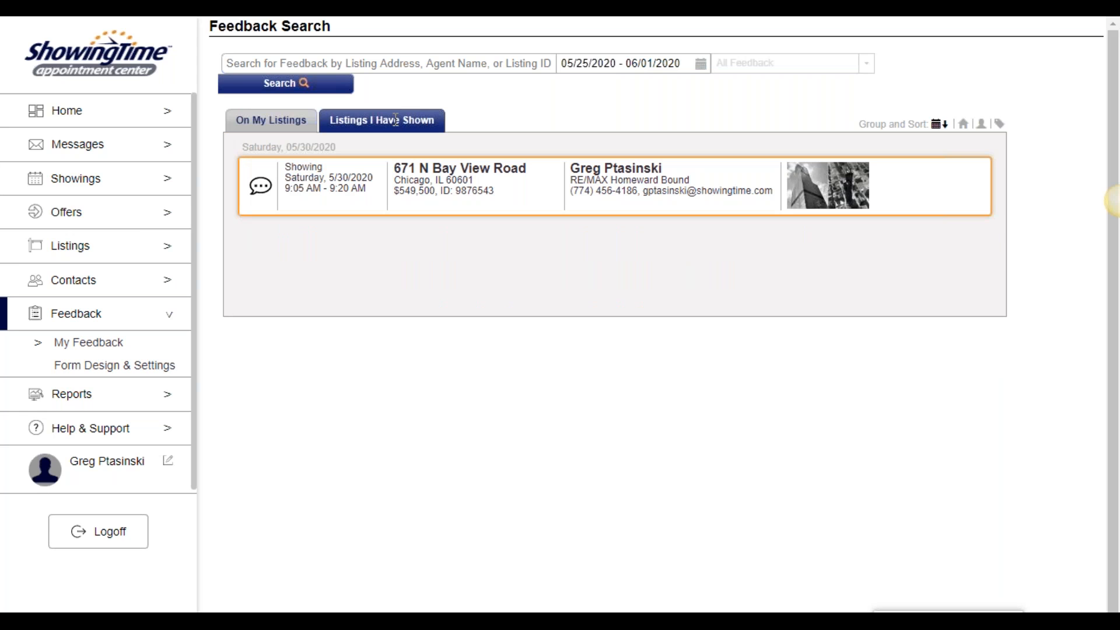
{"action": "left_click", "coordinate": [278, 123]}
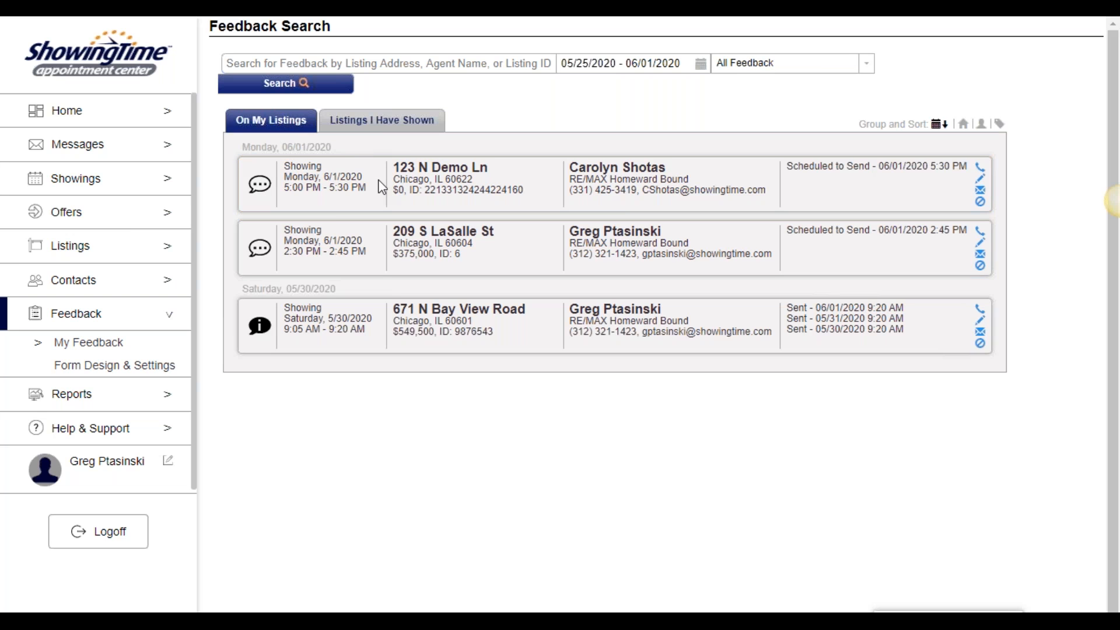
Review the feedback entry form for the June 1, 5:00 PM showing without submitting it, and open the feedback form design settings
{"action": "left_click", "coordinate": [981, 181]}
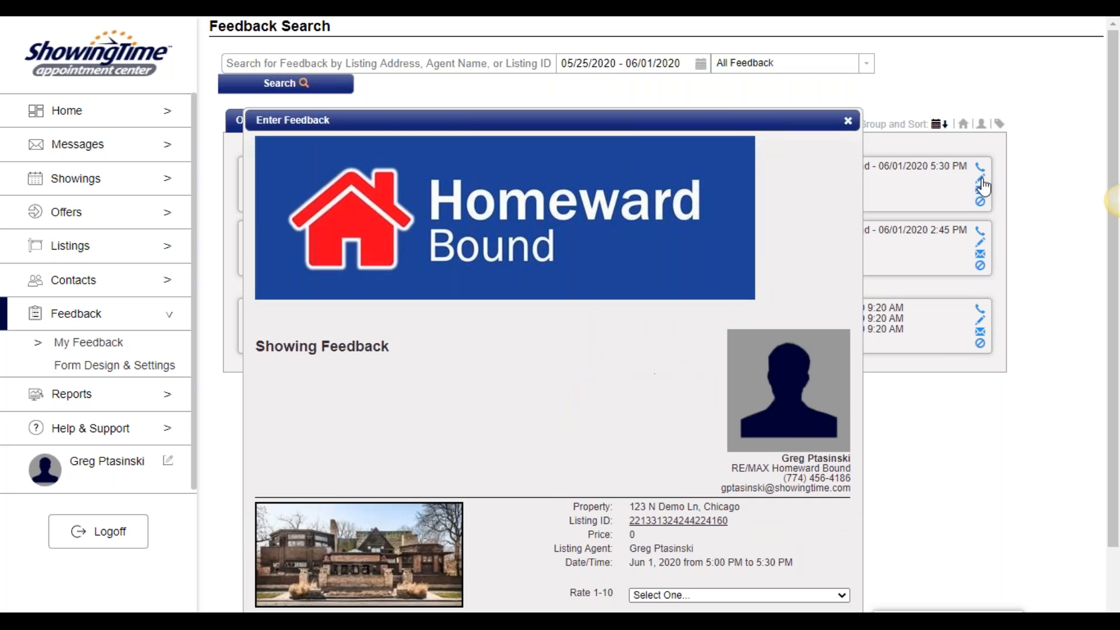
{"action": "scroll", "coordinate": [541, 360], "scroll_direction": "down", "scroll_amount": 2}
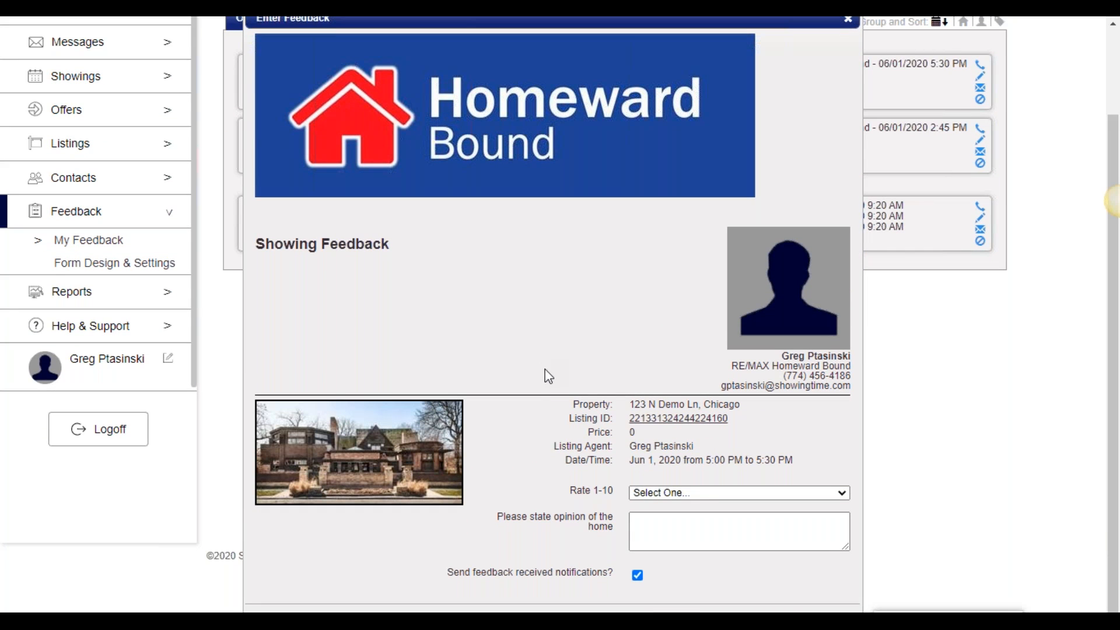
{"action": "scroll", "coordinate": [570, 366], "scroll_direction": "up", "scroll_amount": 2}
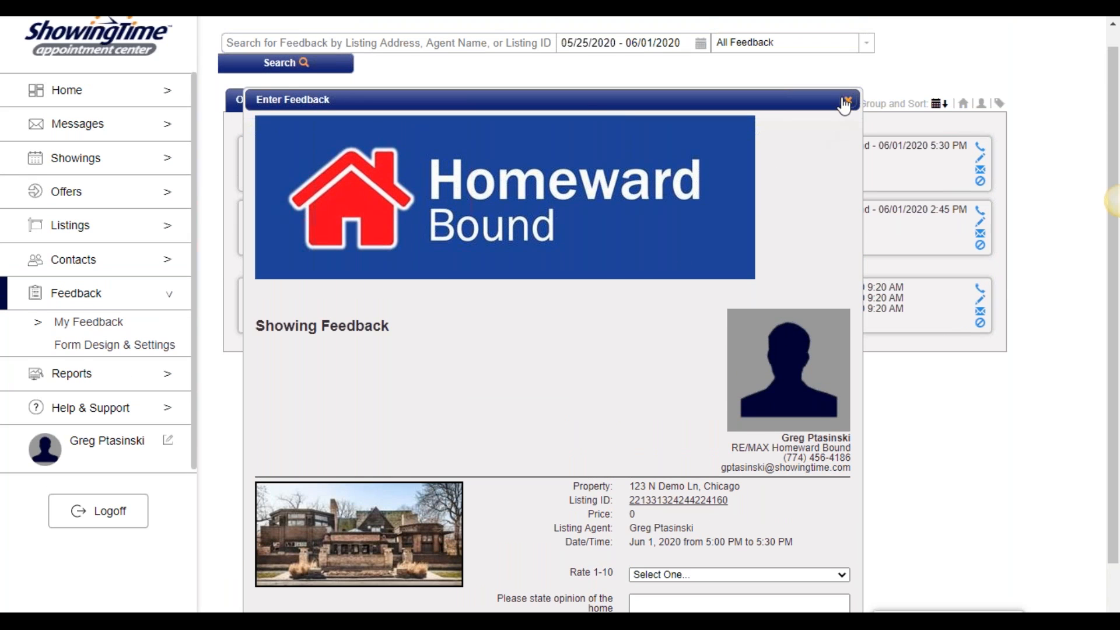
{"action": "left_click", "coordinate": [847, 101]}
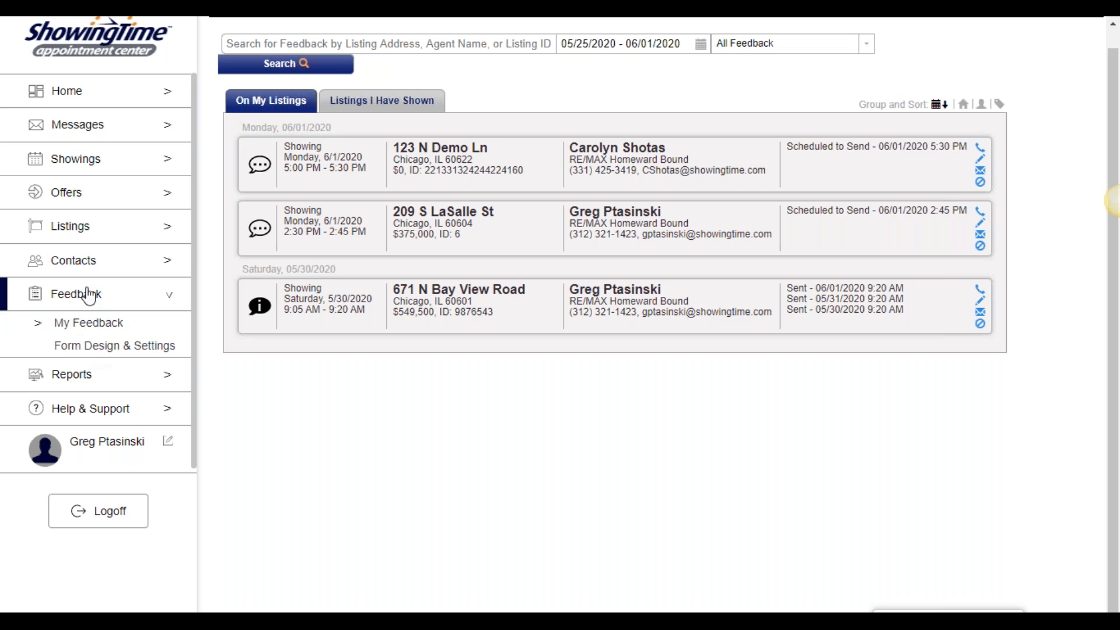
{"action": "left_click", "coordinate": [95, 350]}
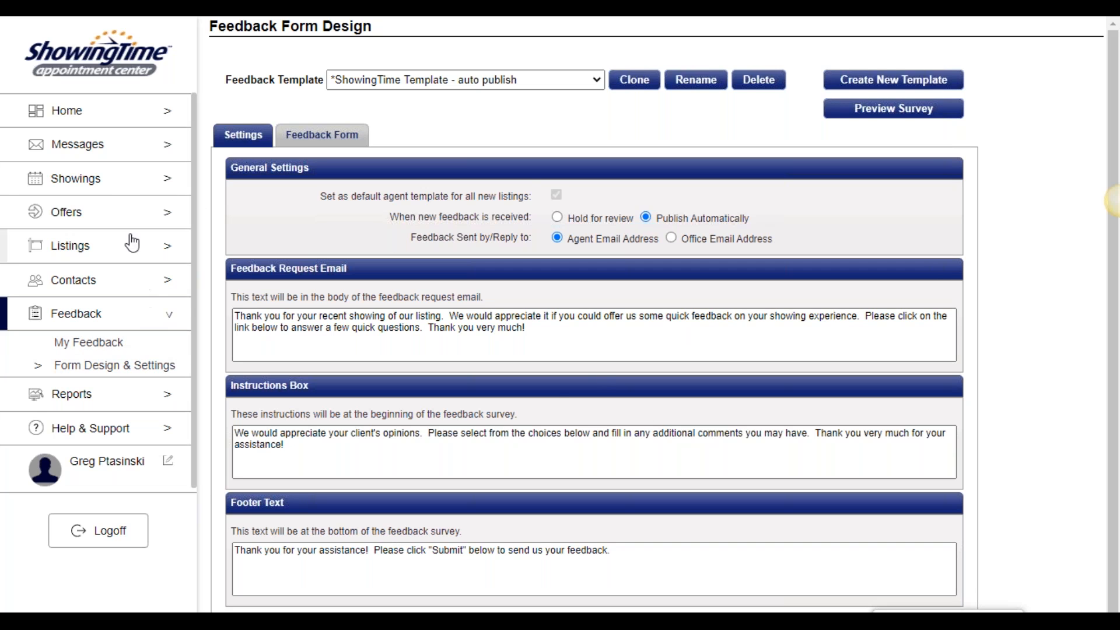
Return to the home page and review the Help & Support page's training topics, resources and support contact options
{"action": "left_click", "coordinate": [105, 120]}
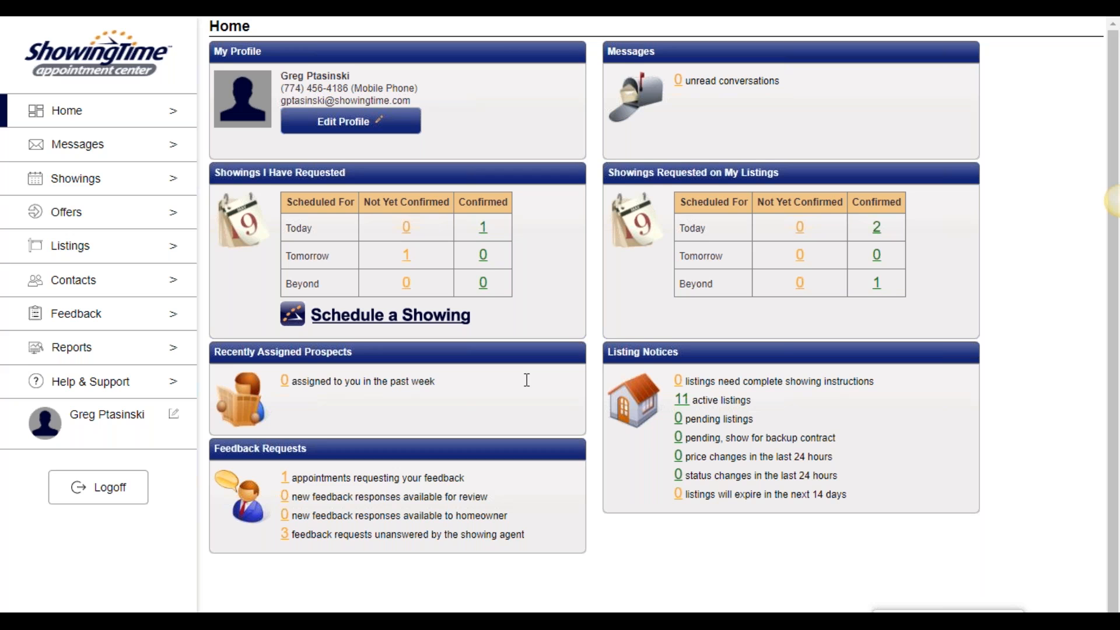
{"action": "left_click", "coordinate": [67, 382]}
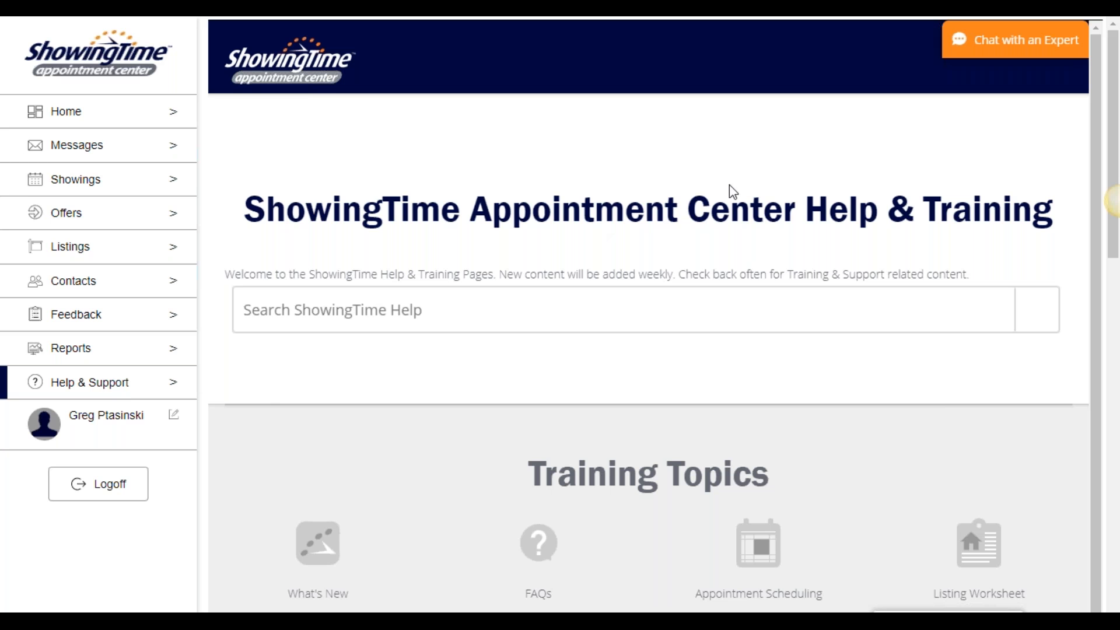
{"action": "scroll", "coordinate": [721, 141], "scroll_direction": "down", "scroll_amount": 5}
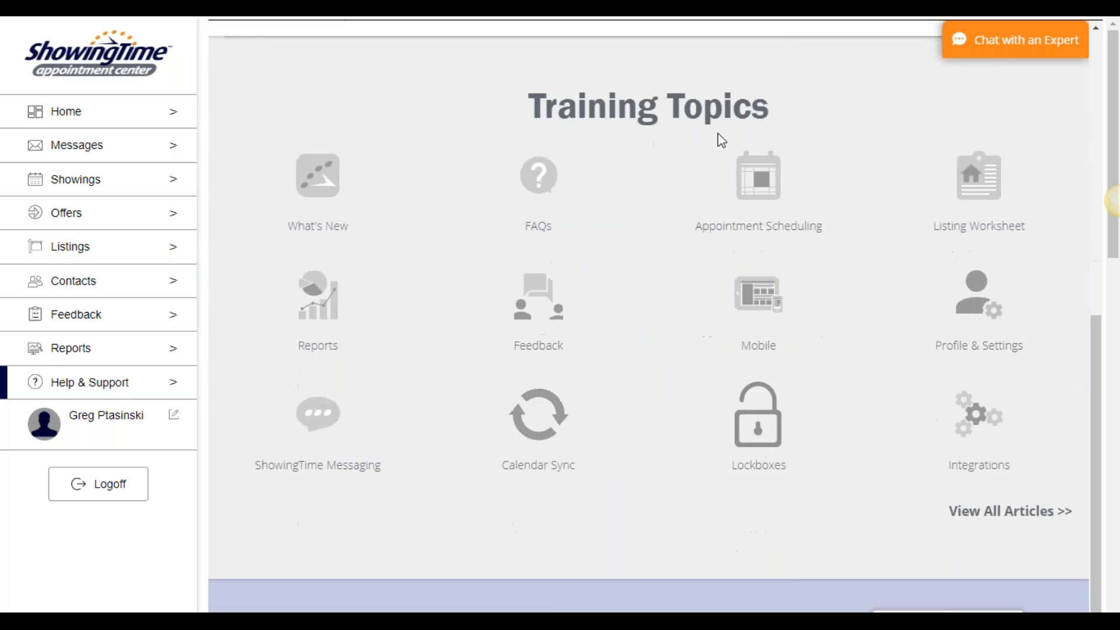
{"action": "scroll", "coordinate": [721, 141], "scroll_direction": "down", "scroll_amount": 2}
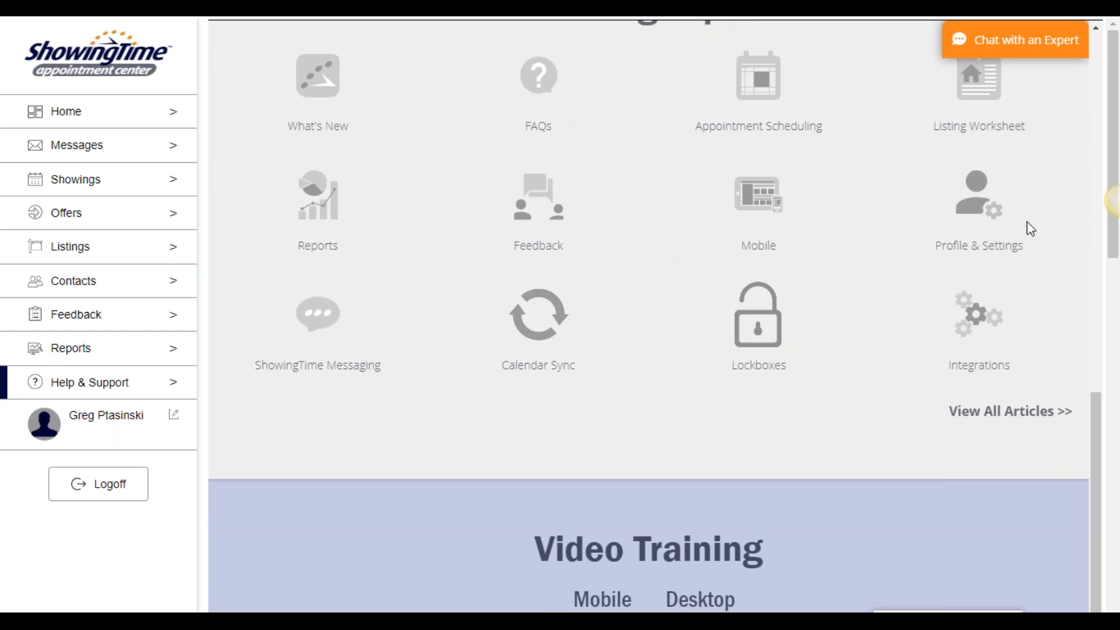
{"action": "left_click_drag", "start_coordinate": [1113, 48], "coordinate": [1117, 356]}
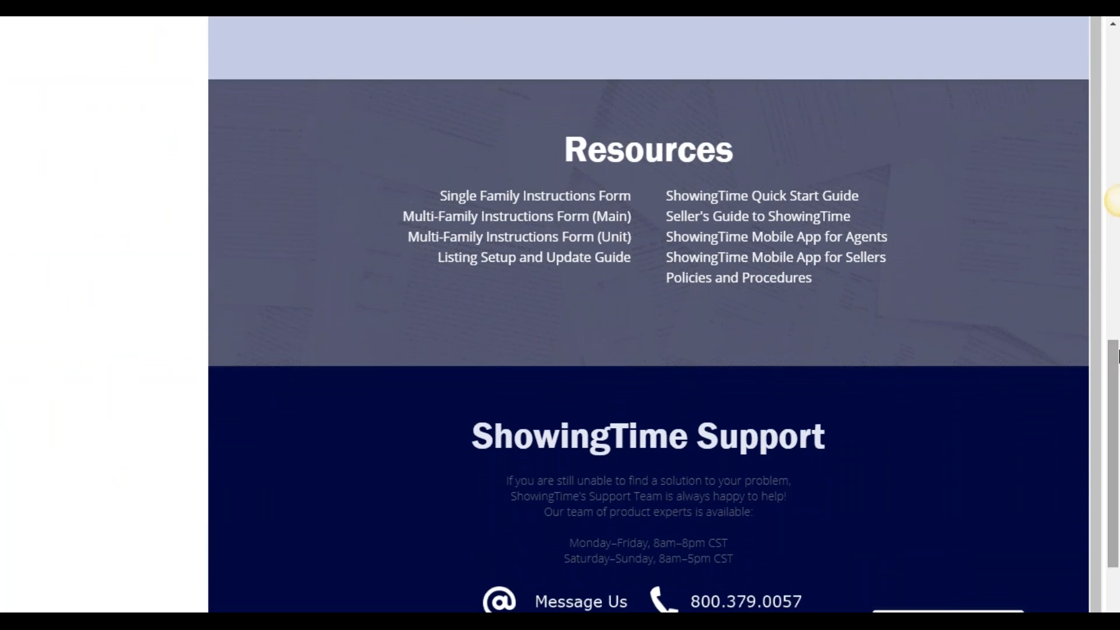